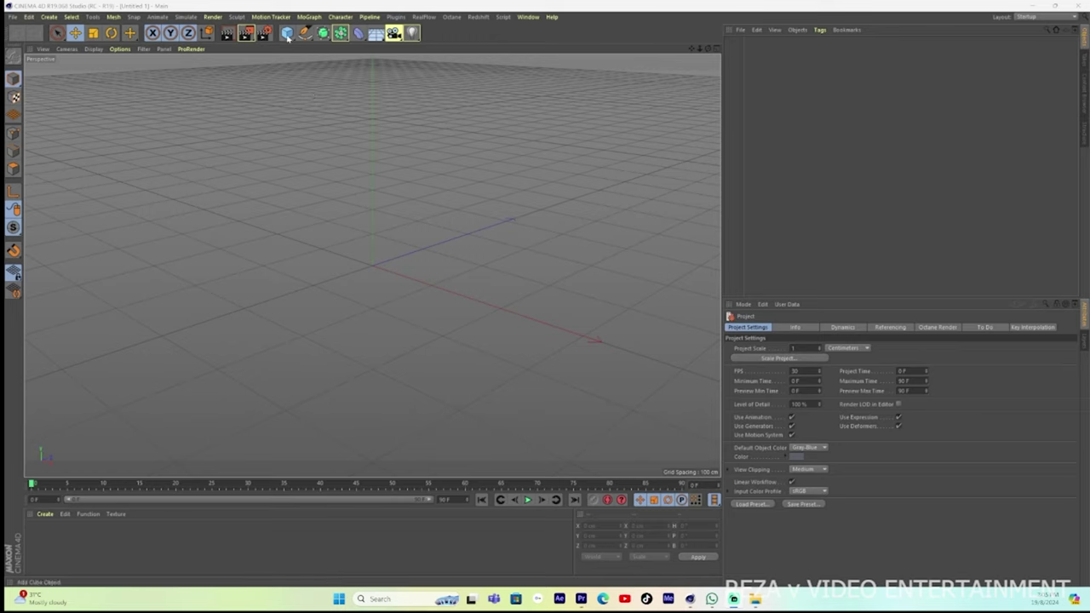
Step: Add a sphere and shrink its radius to about 53.7 cm
drag(287, 32, 469, 64)
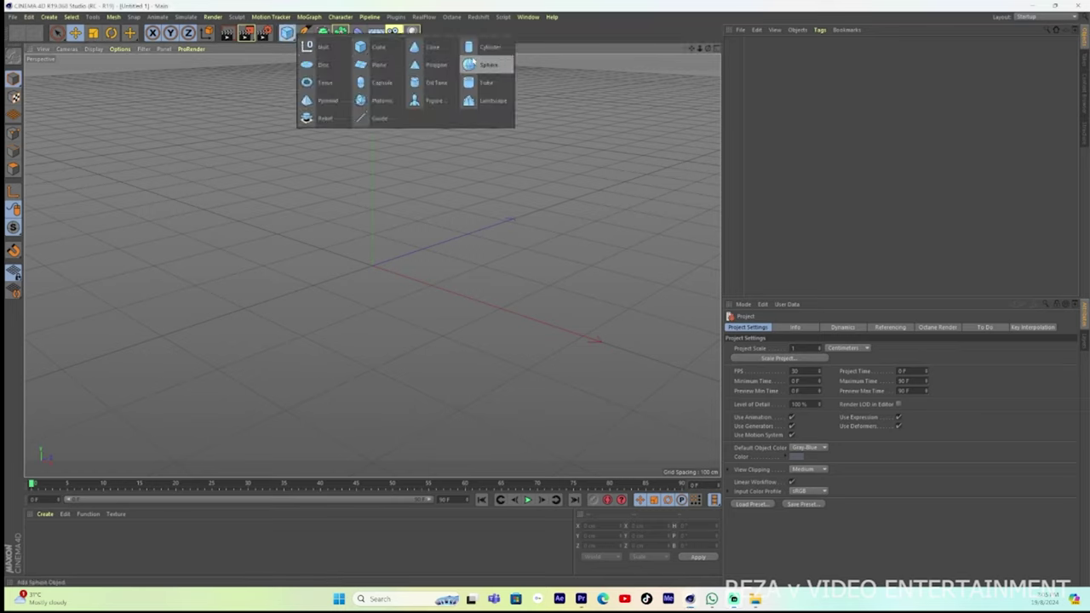
click(469, 64)
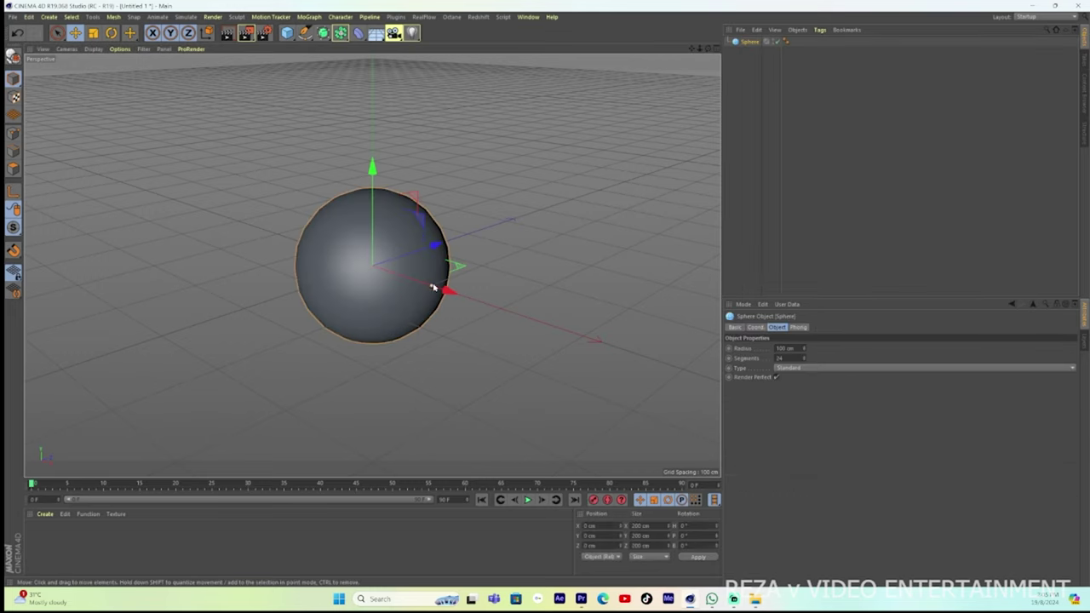
drag(432, 288, 403, 277)
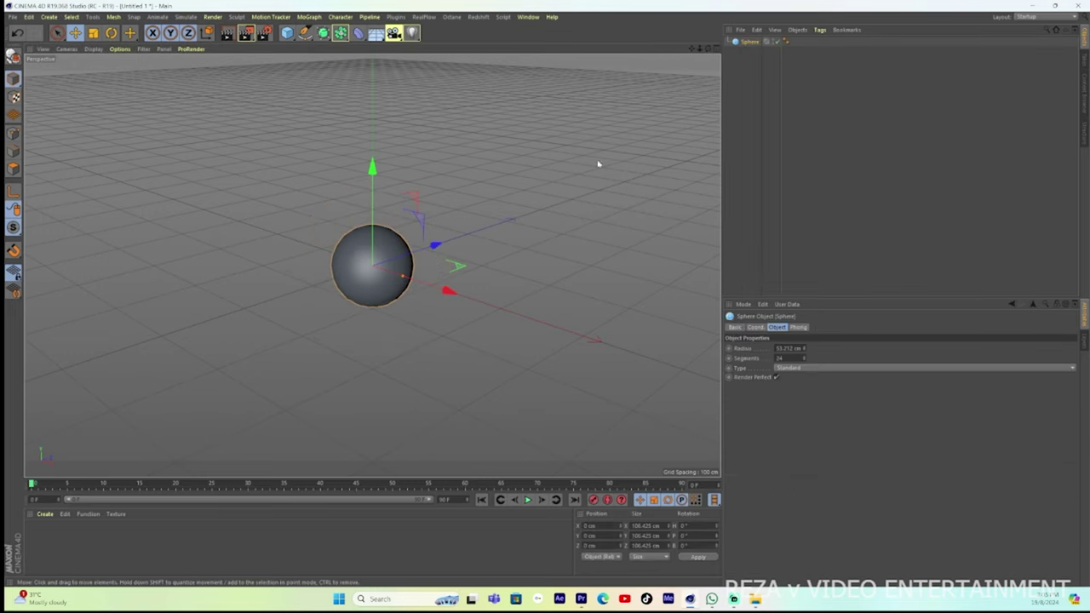
Step: Raise the sphere to a Y position of about 41.6 cm above the ground
drag(708, 48, 708, 85)
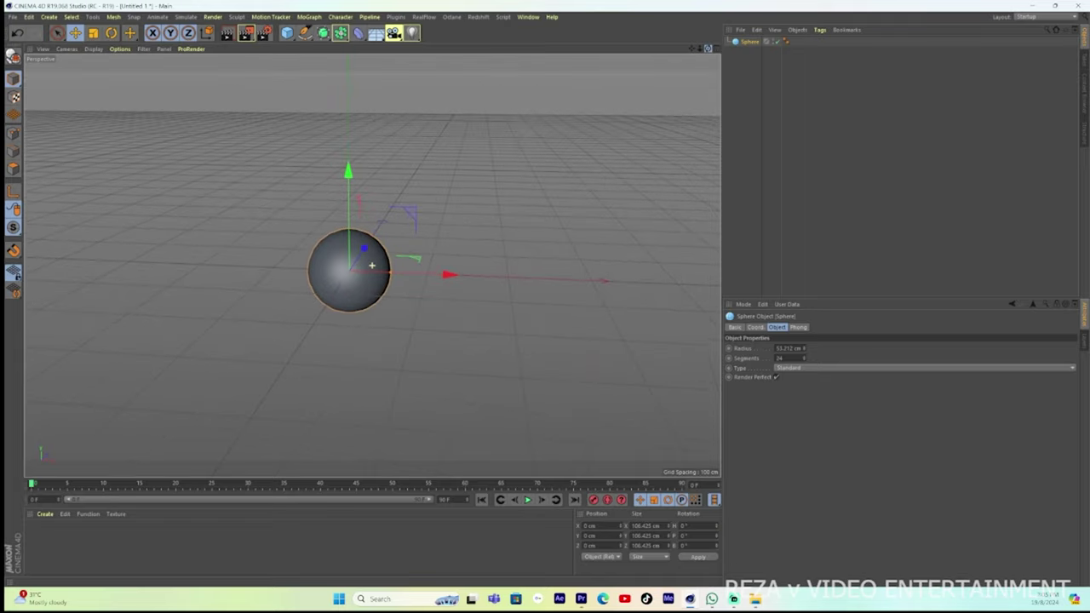
drag(347, 174, 348, 143)
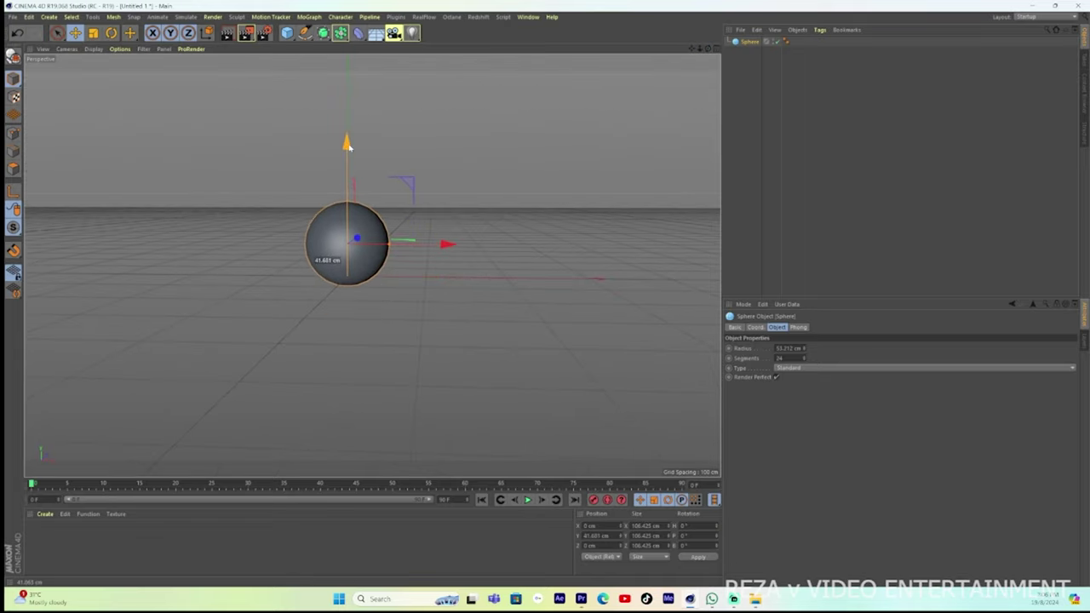
drag(689, 47, 690, 120)
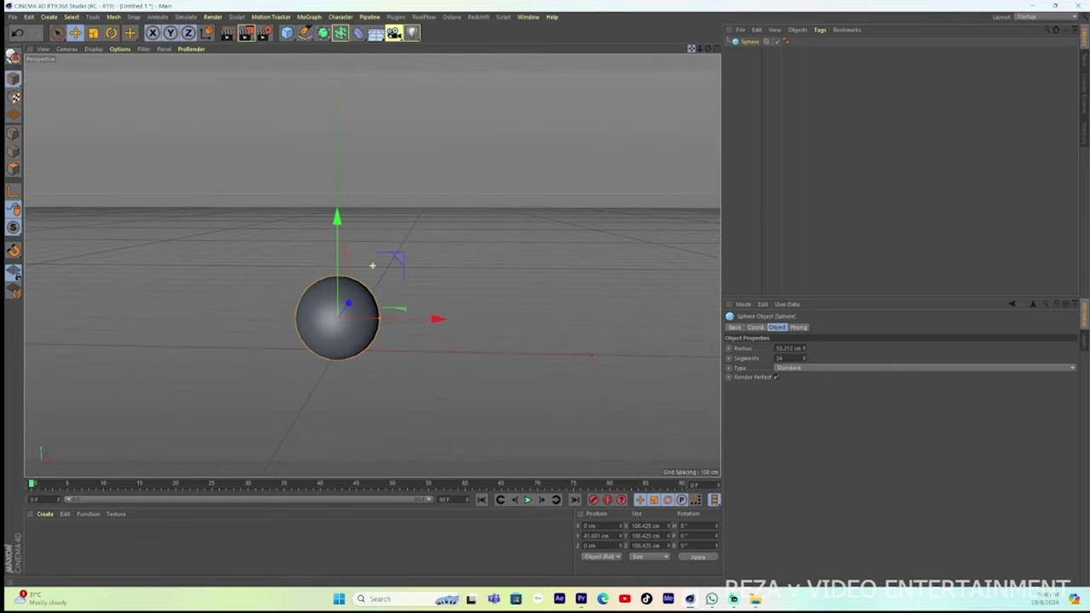
click(288, 34)
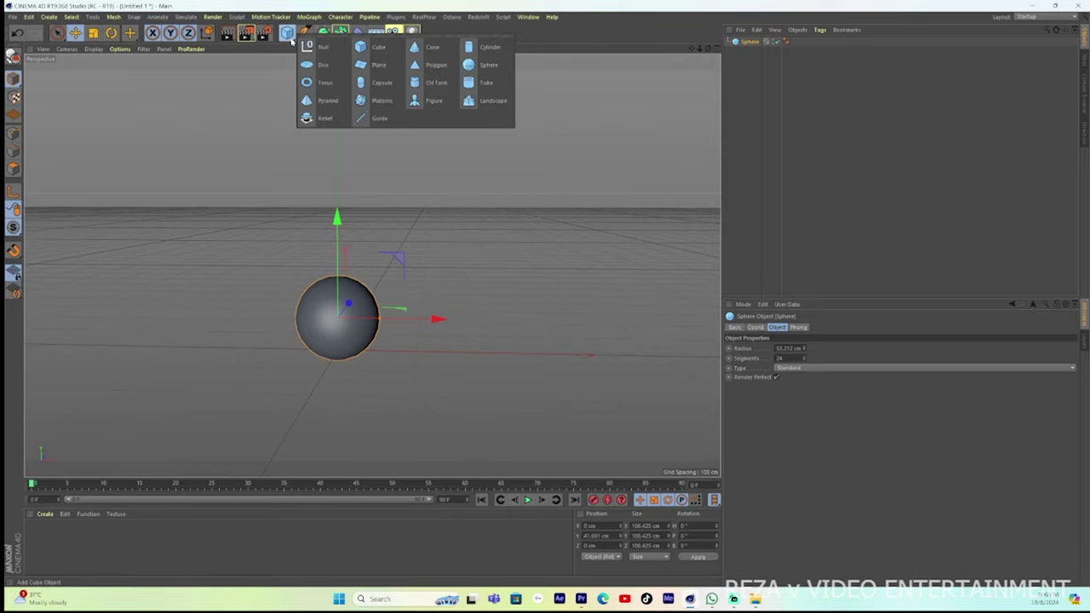
Step: Add a 400 × 400 cm plane raised to Y 172.031 cm and attach a Cloth tag
click(378, 64)
drag(337, 265, 336, 112)
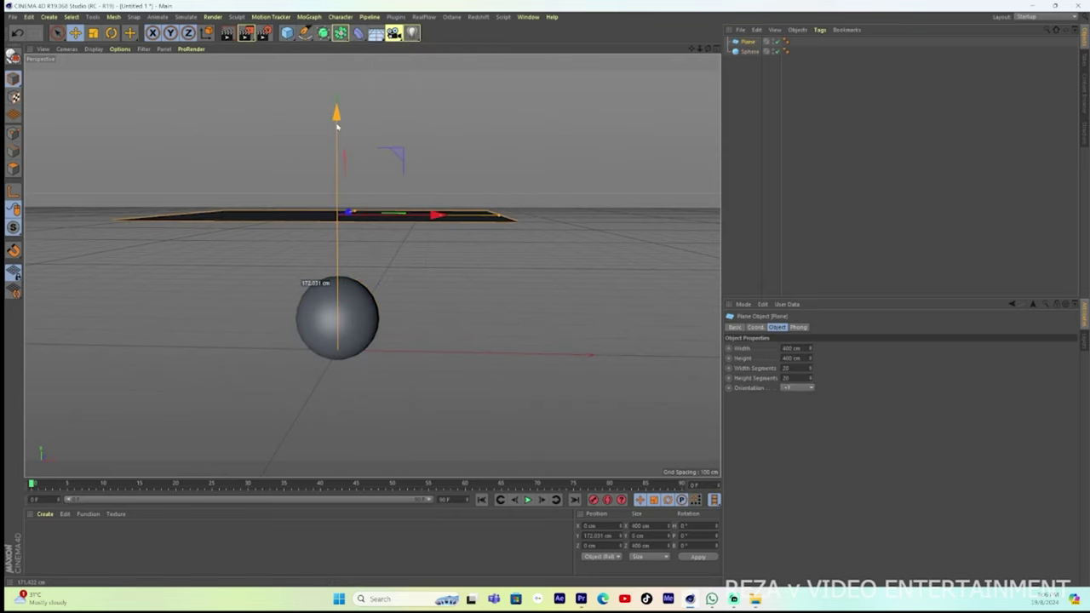
right_click(747, 42)
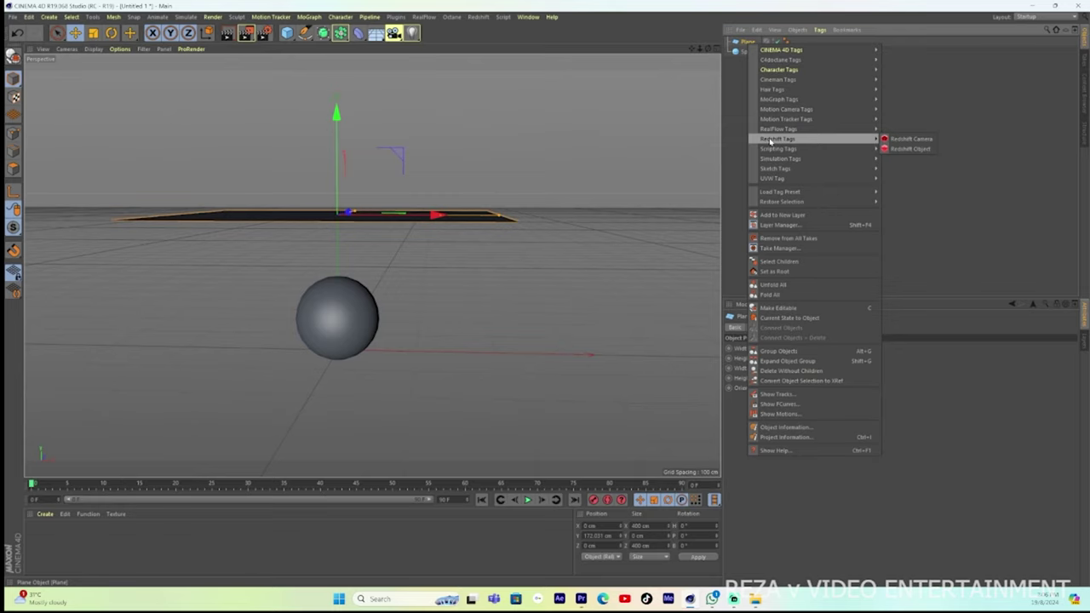
mouse_move(780, 158)
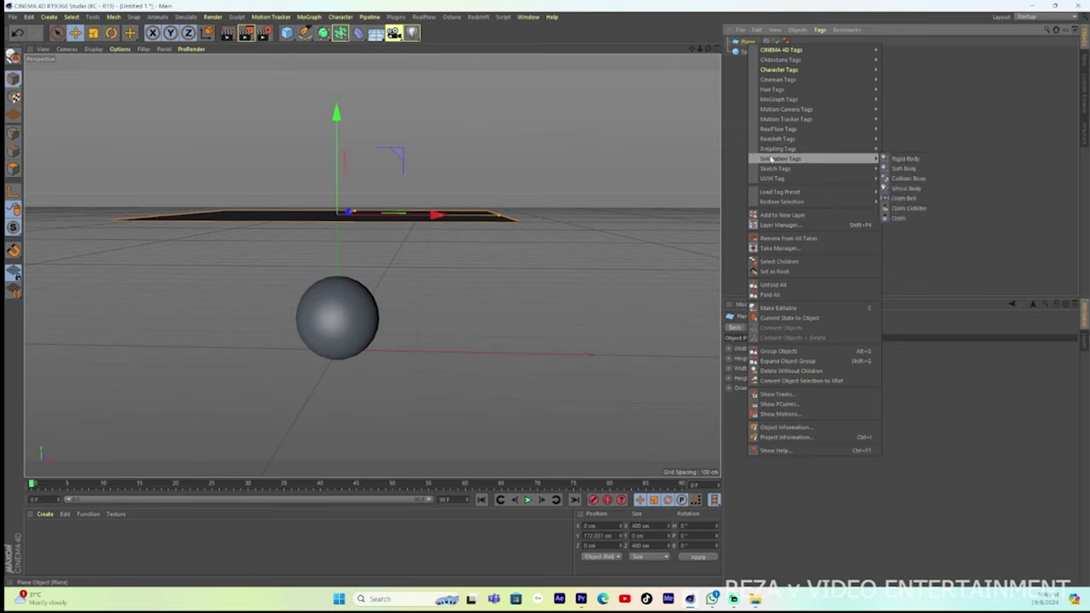
click(899, 218)
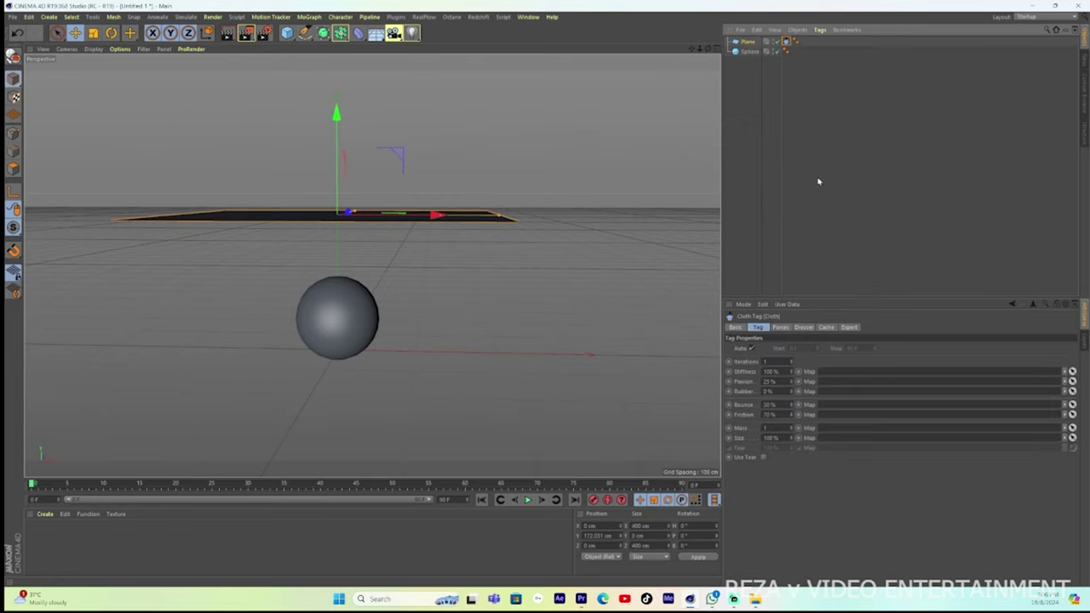
click(748, 53)
right_click(747, 53)
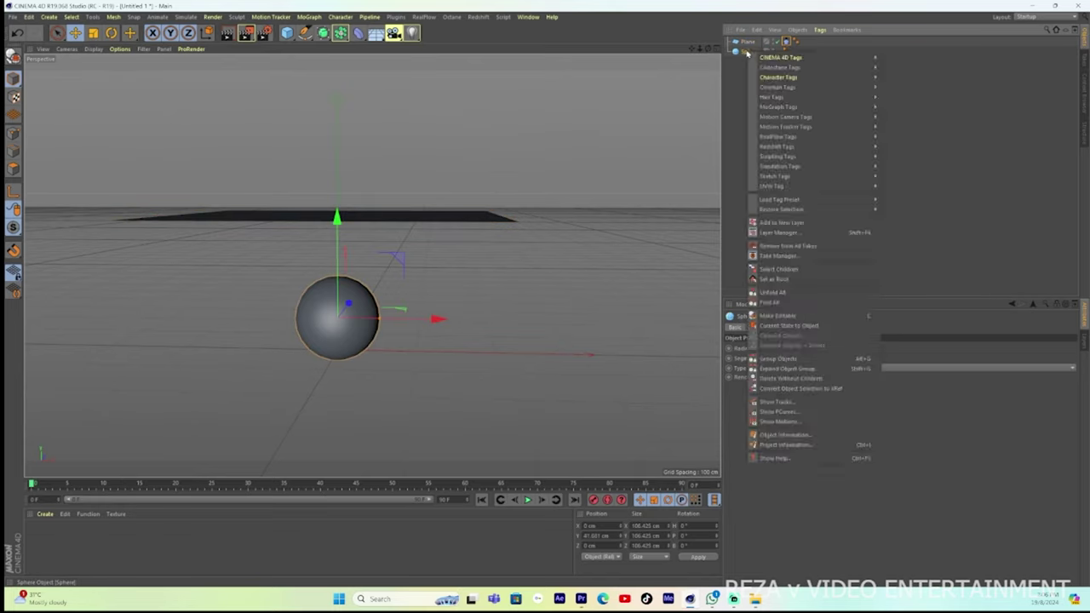
click(739, 56)
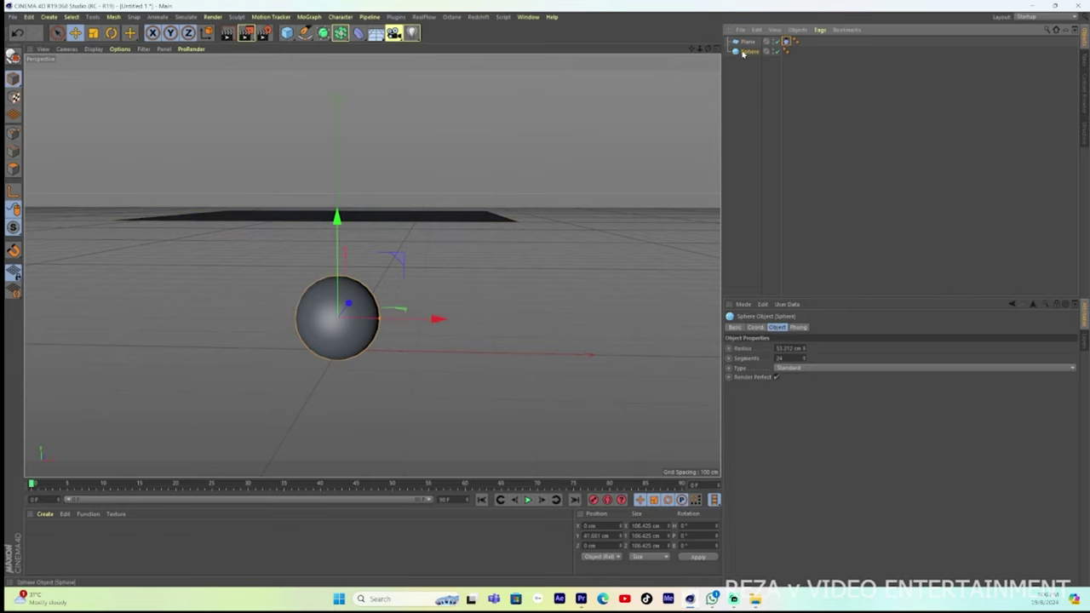
right_click(742, 53)
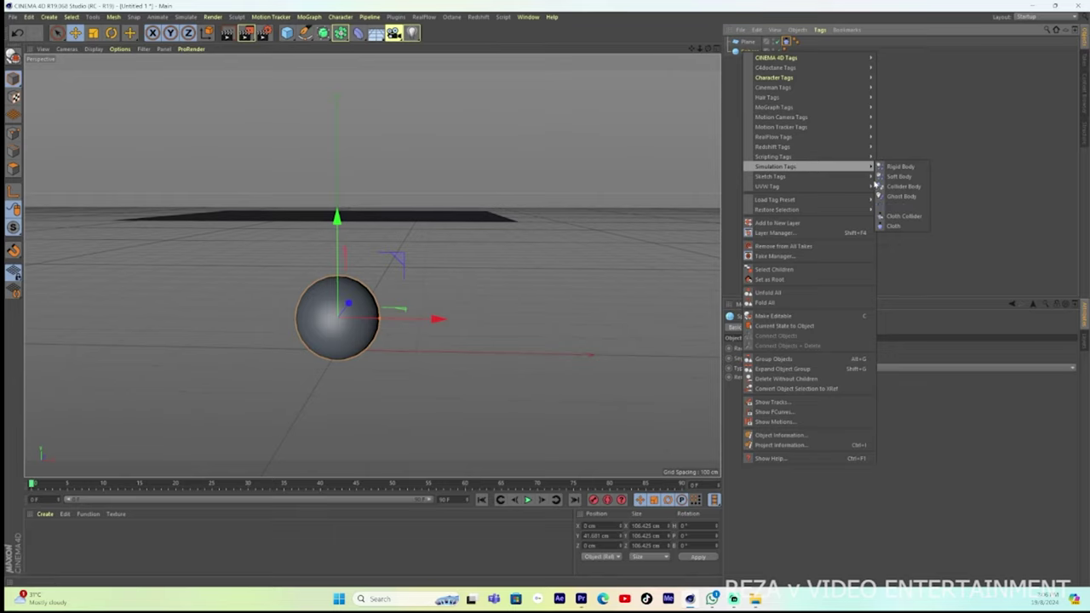
key(Escape)
click(785, 42)
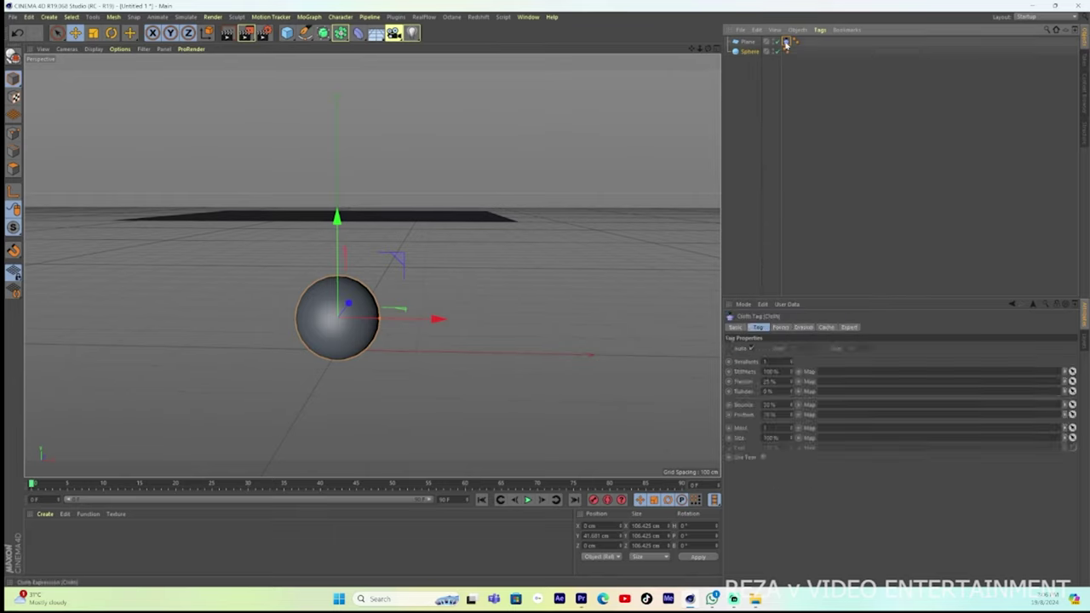
click(780, 328)
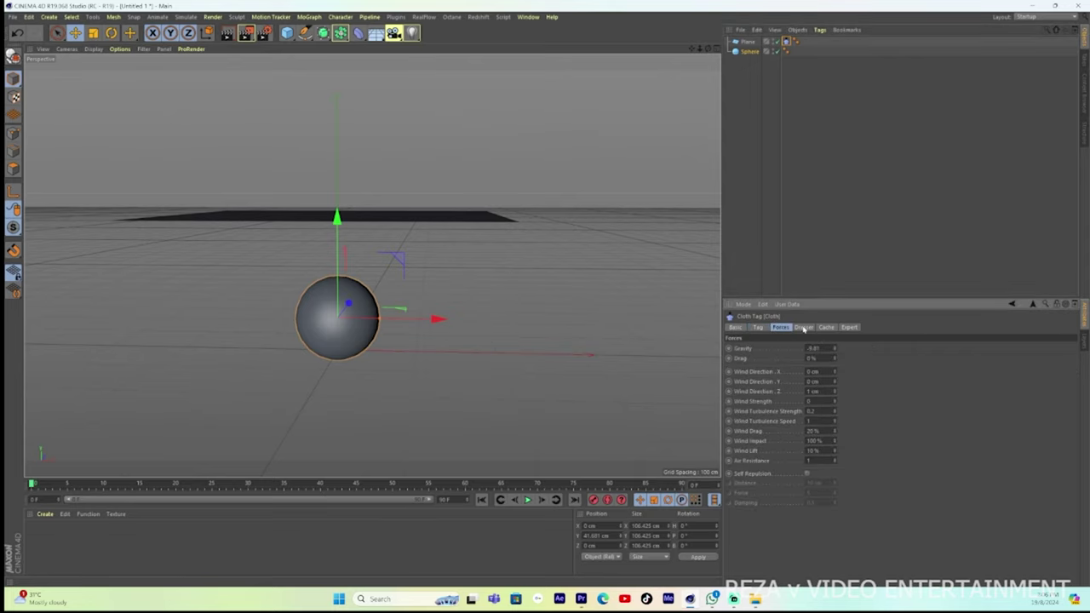
click(802, 327)
click(825, 326)
click(849, 328)
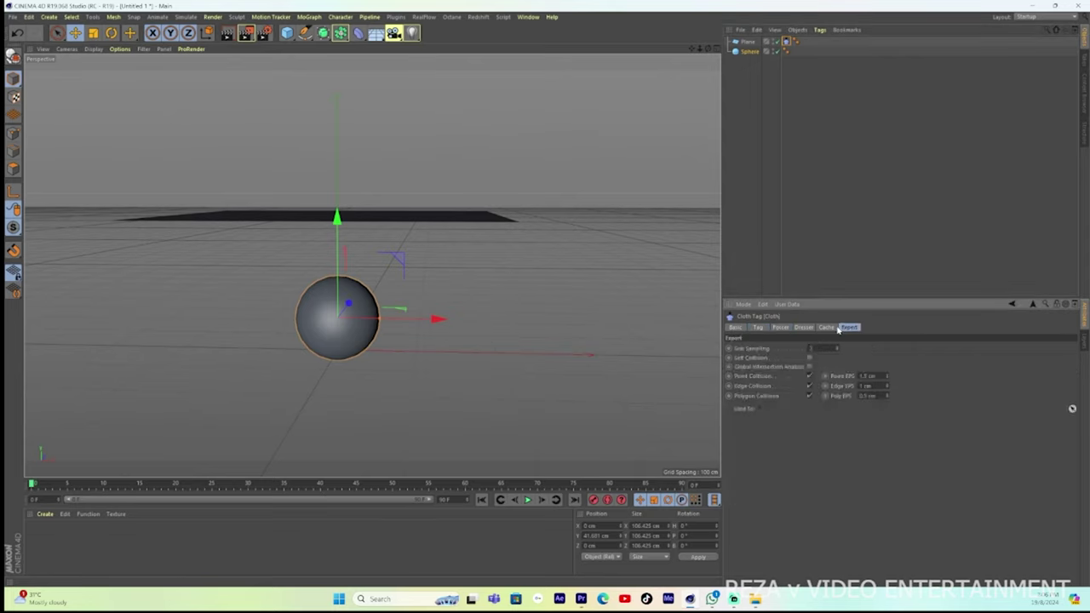
click(824, 327)
click(803, 327)
click(781, 328)
click(761, 326)
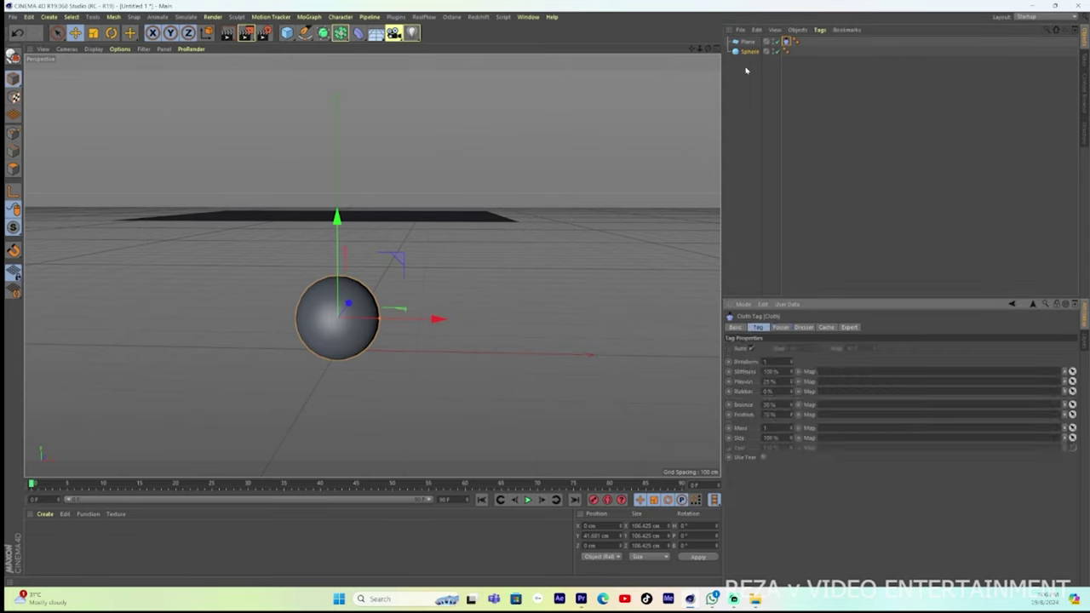
click(745, 42)
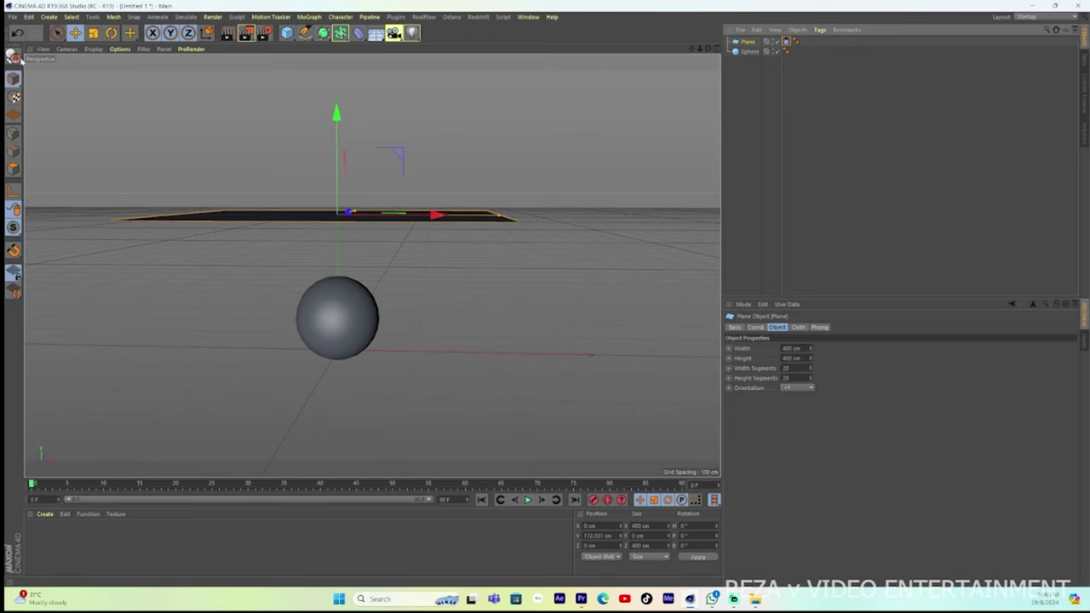
Step: Make the plane editable, play the cloth simulation once, and rewind to frame 0
click(13, 57)
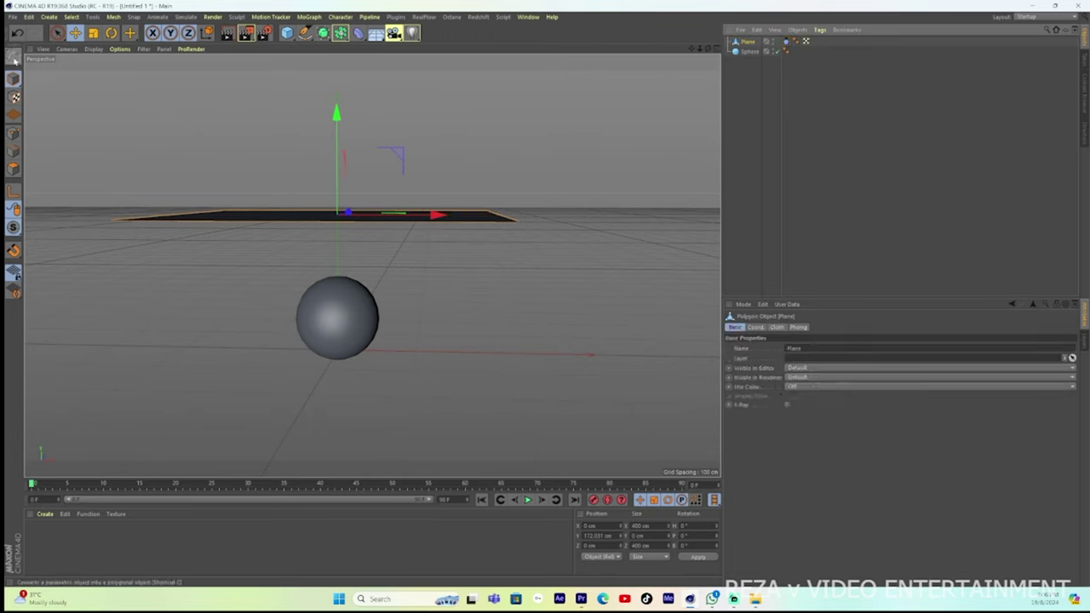
click(785, 42)
click(527, 500)
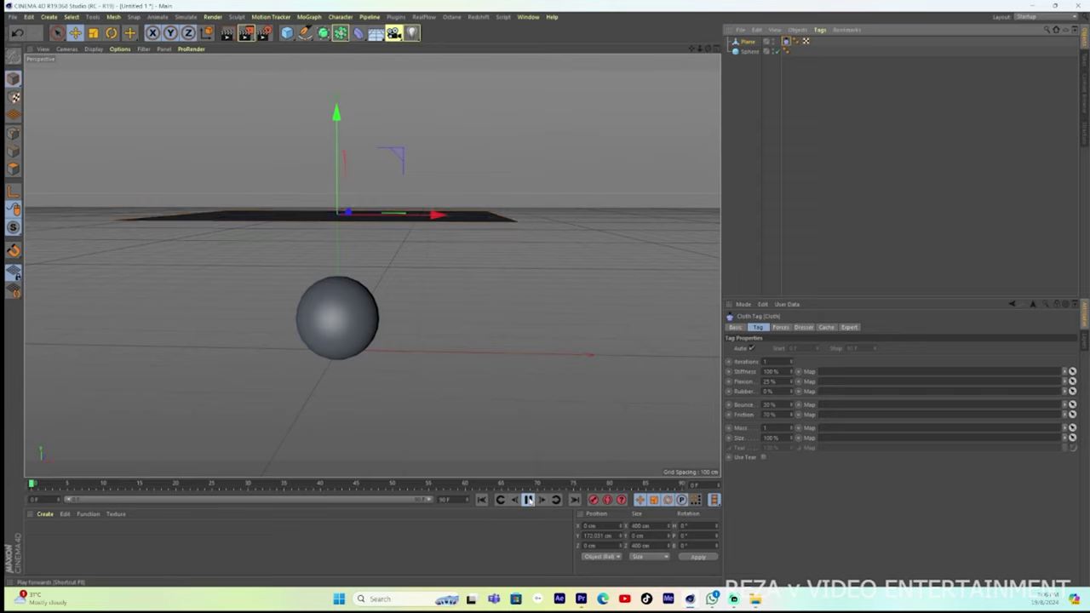
click(528, 500)
click(482, 500)
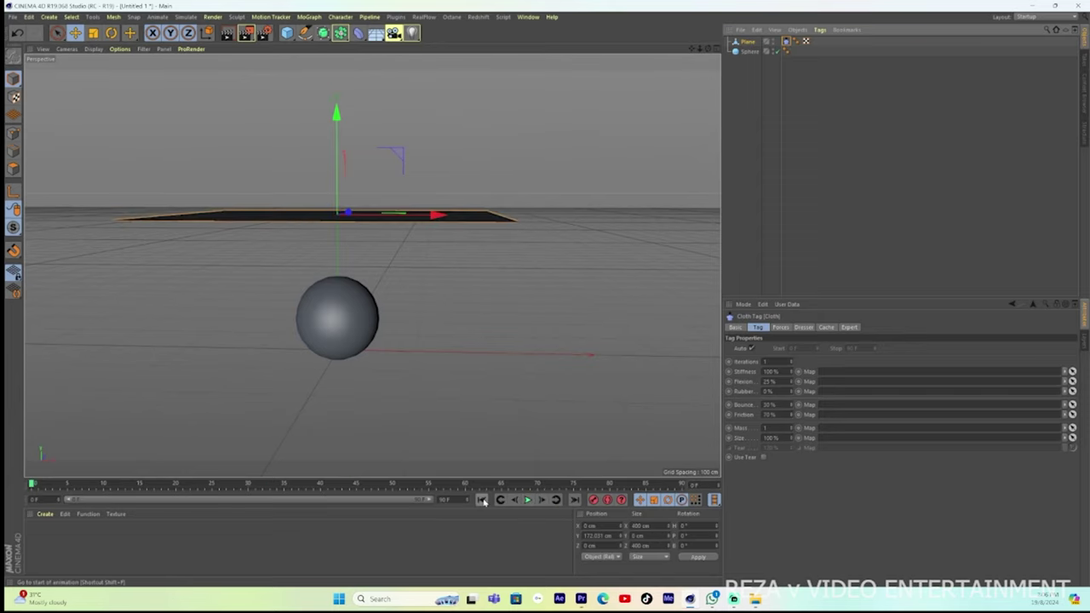
Step: View the plane from above, replay the cloth fall, and rewind to the first frame
alt+drag(372, 263, 352, 292)
click(528, 500)
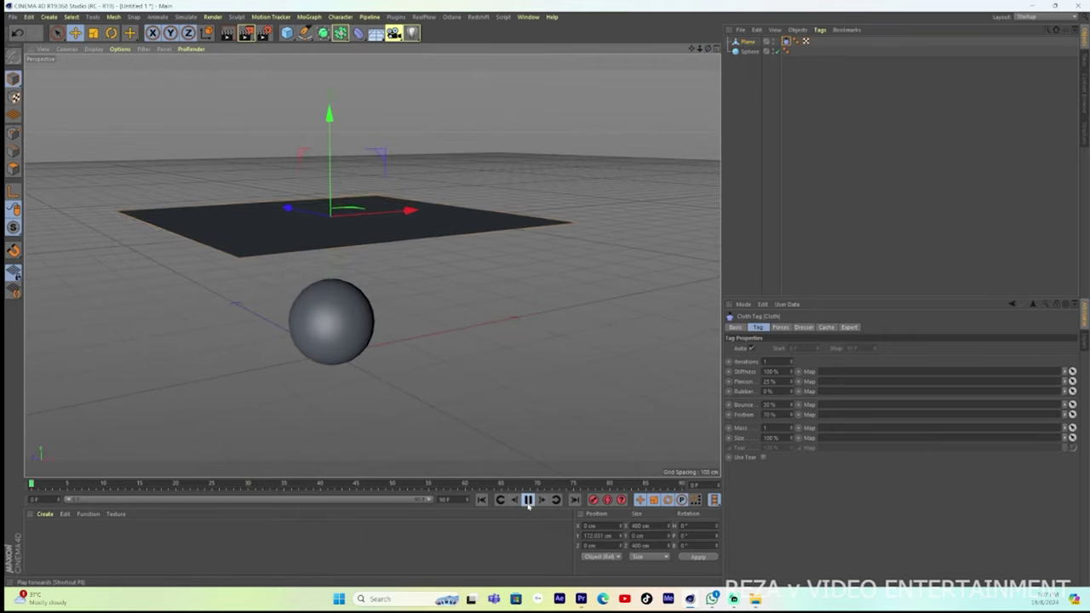
click(527, 501)
click(482, 499)
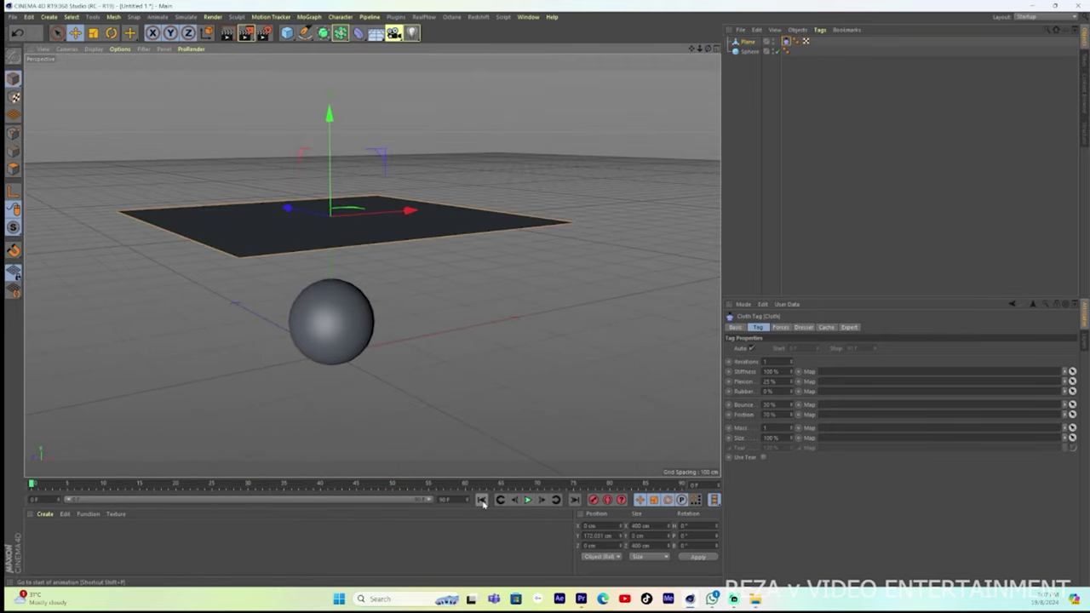
right_click(747, 43)
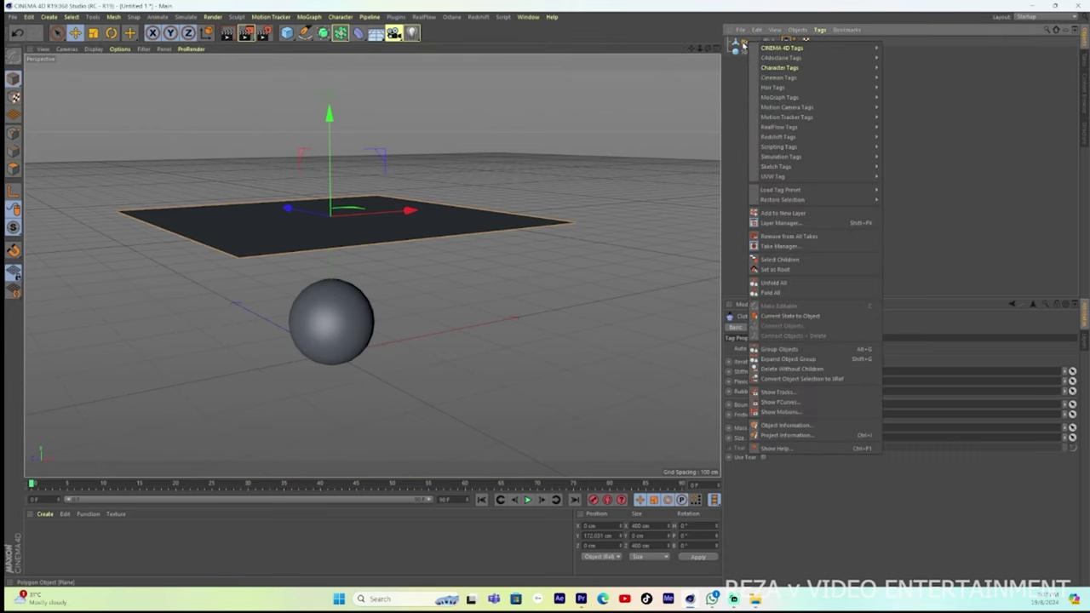
click(342, 307)
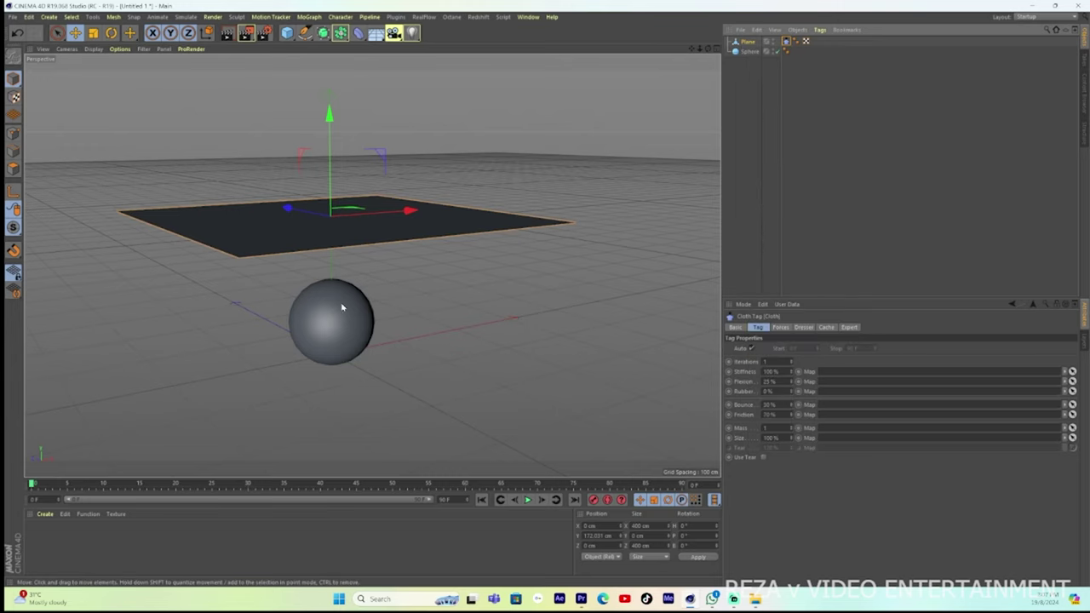
Step: Give the sphere a Cloth Collider tag
click(746, 53)
right_click(746, 54)
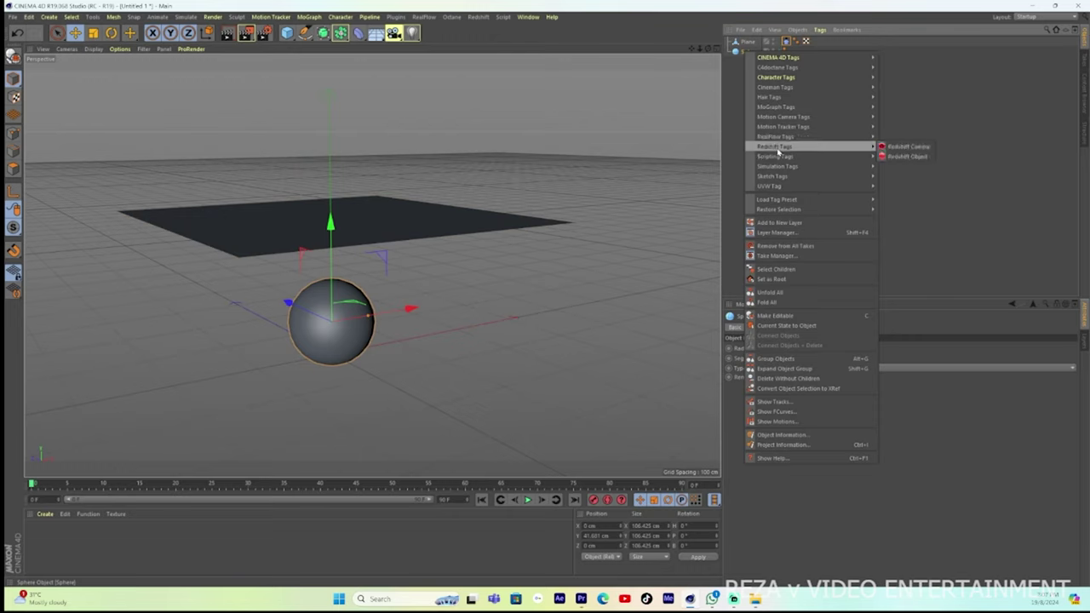
mouse_move(776, 166)
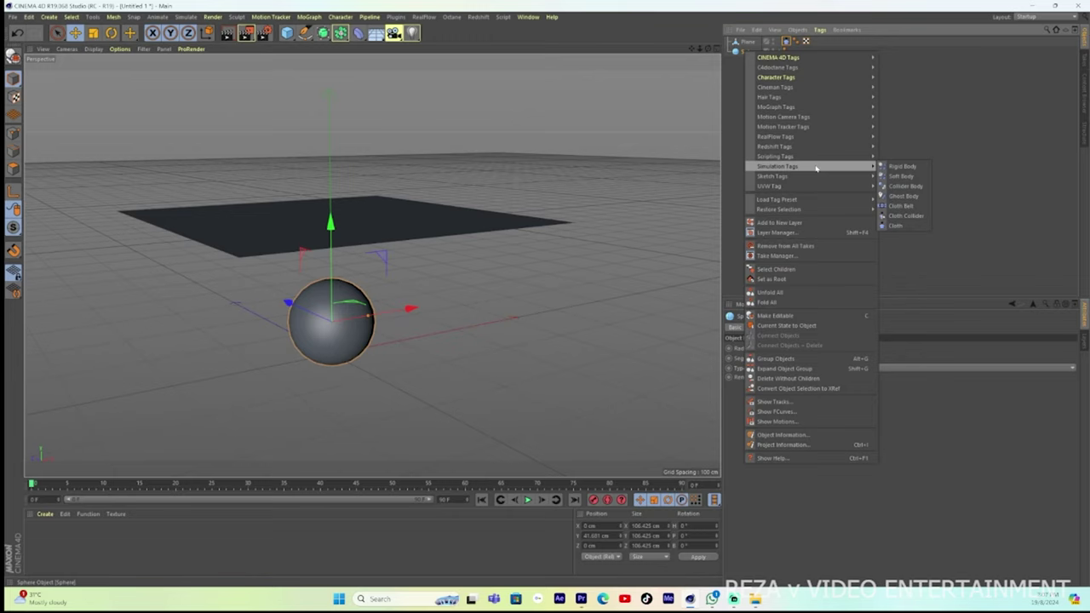
click(907, 217)
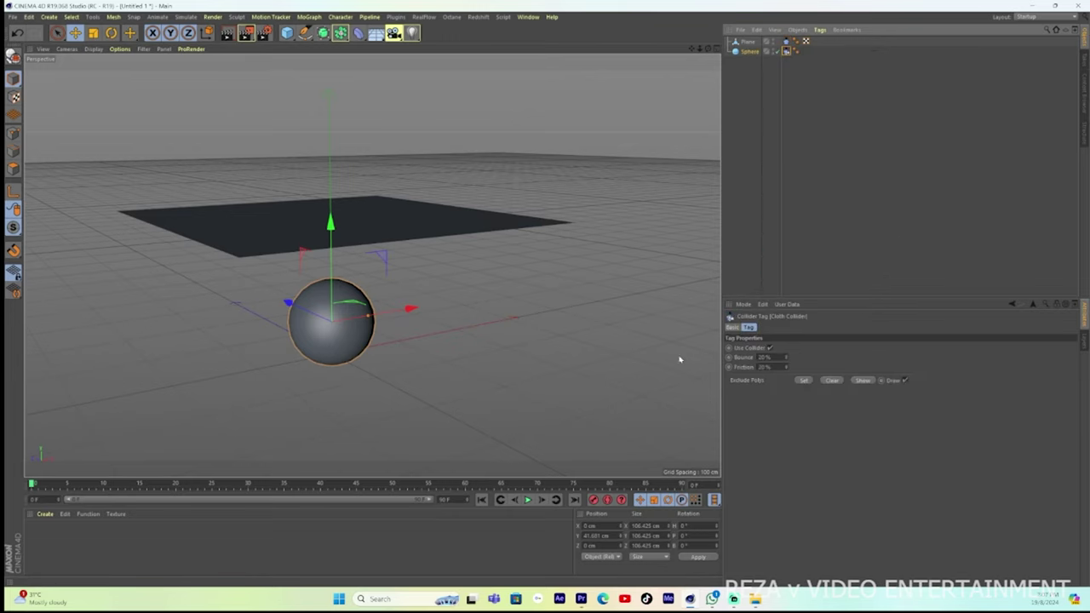
Step: Play the cloth draping over the collider sphere, then rewind to the flat starting frame
click(530, 501)
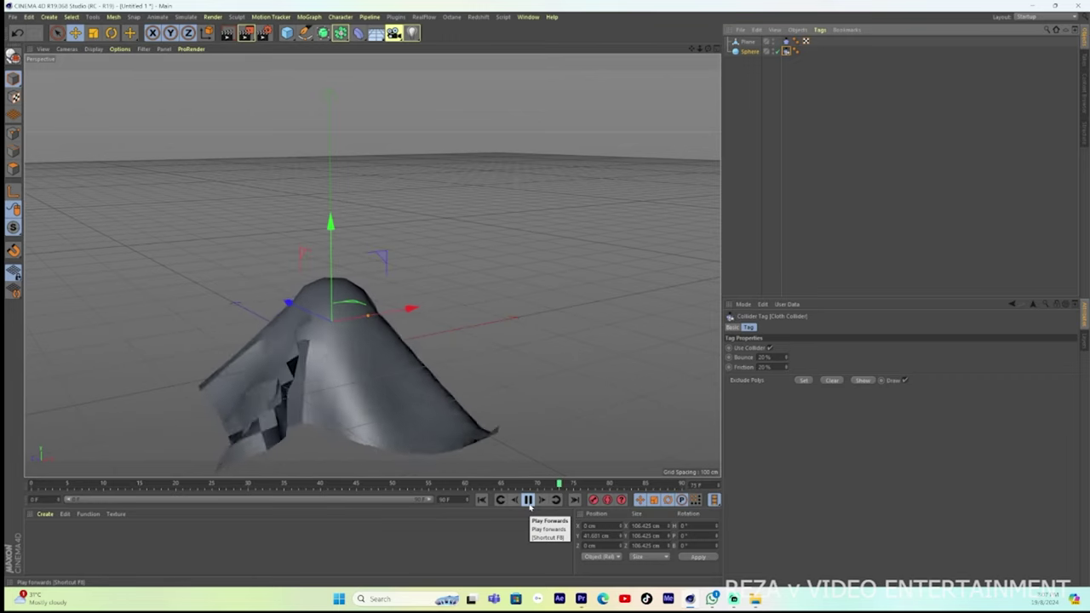
click(527, 501)
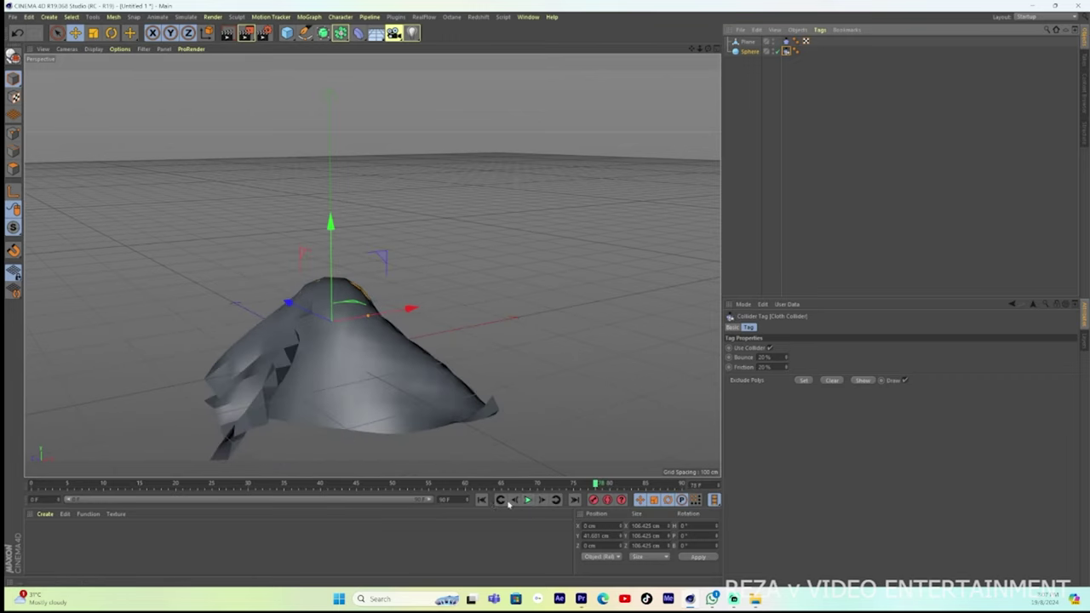
click(481, 500)
click(528, 499)
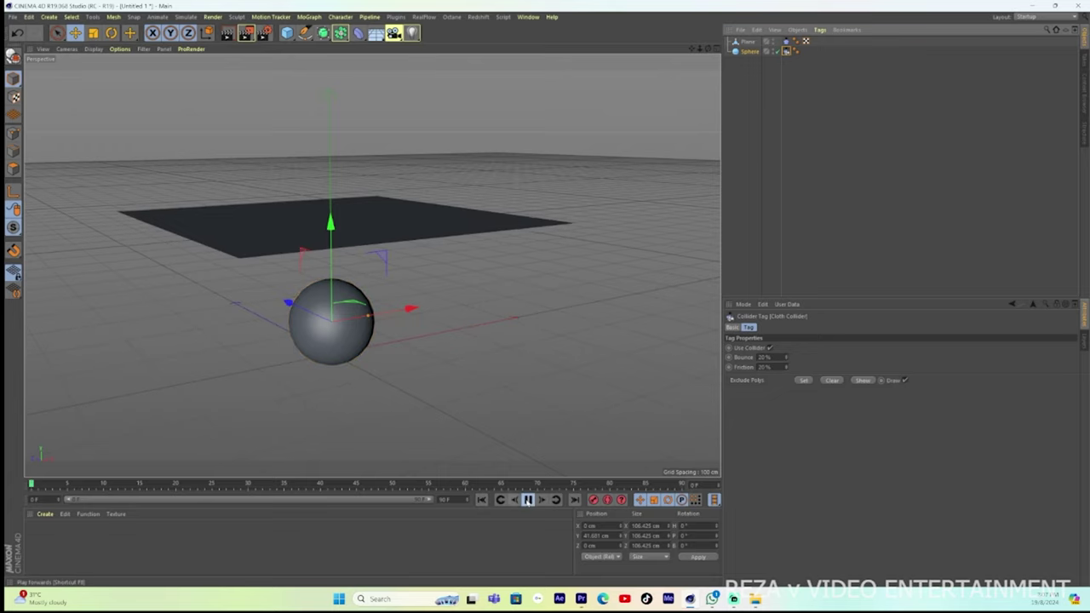
click(528, 500)
click(528, 499)
click(528, 500)
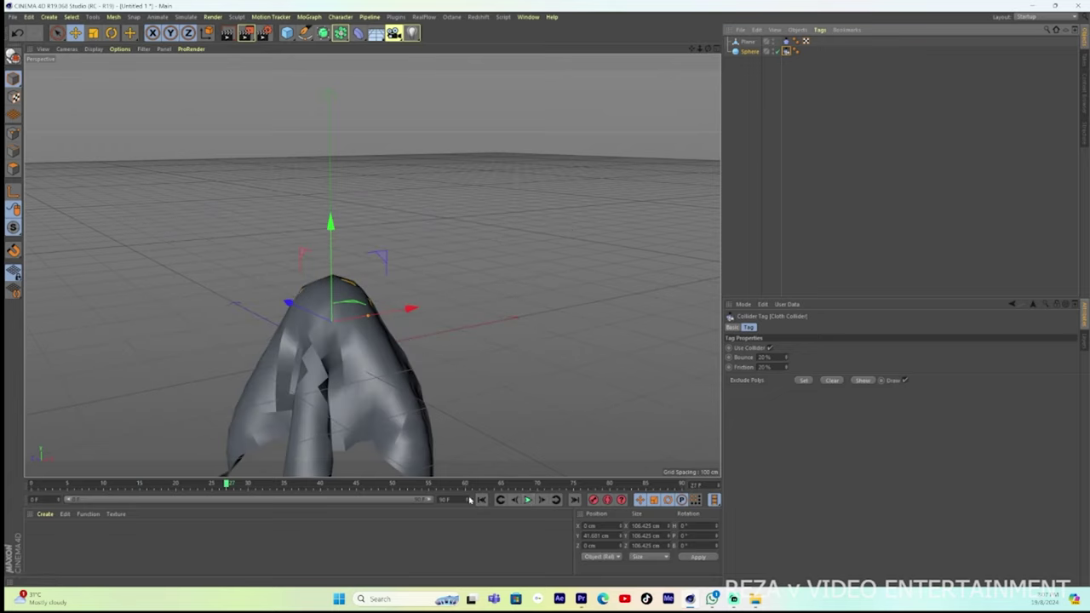
click(481, 500)
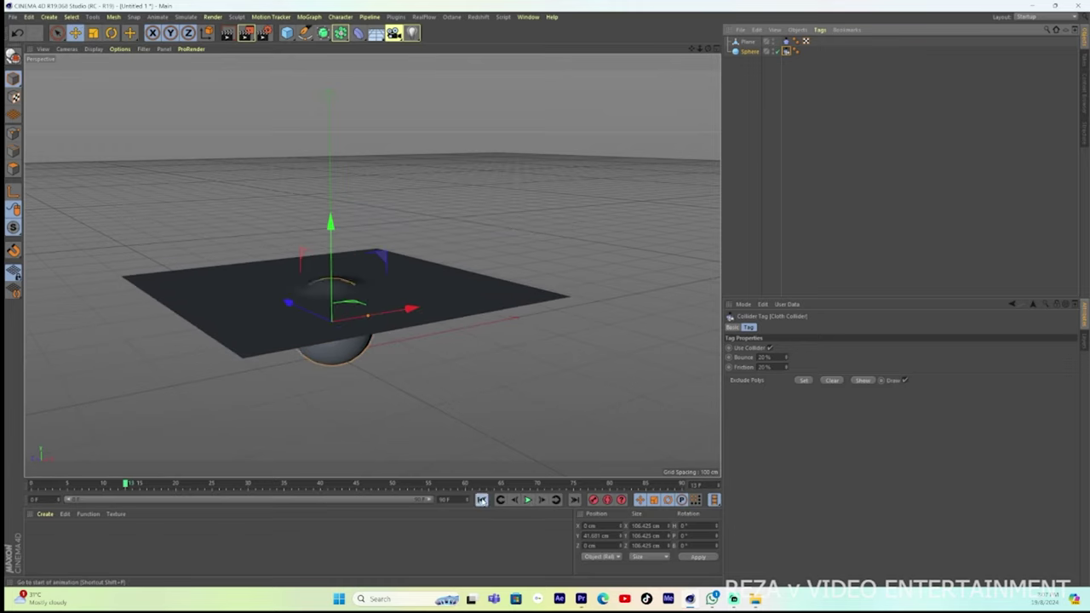
click(481, 500)
click(747, 42)
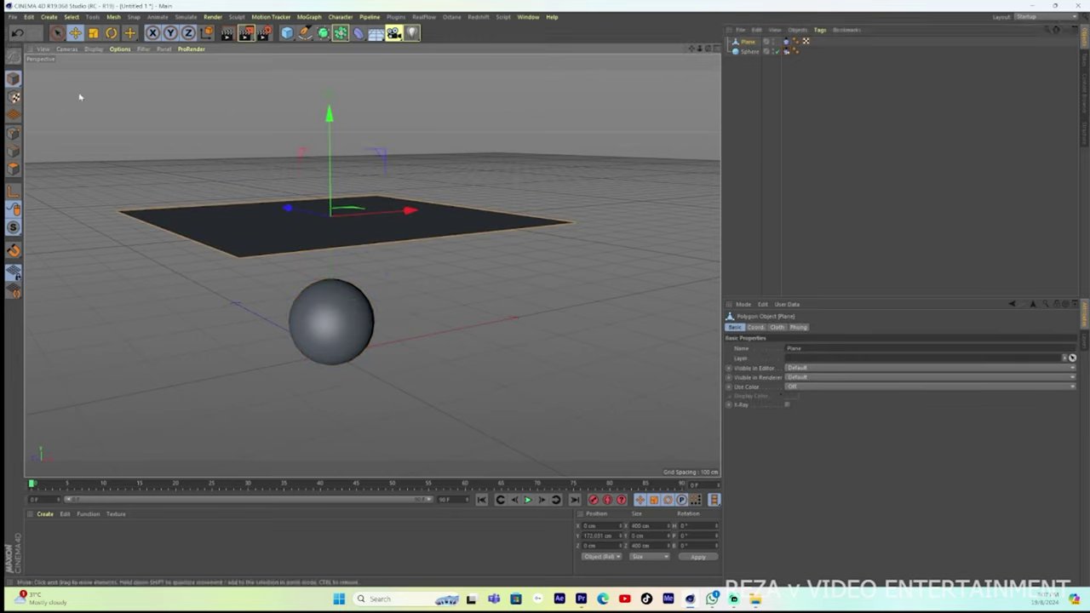
Step: Add a Subdivision Surface and nest the Plane inside it
click(323, 33)
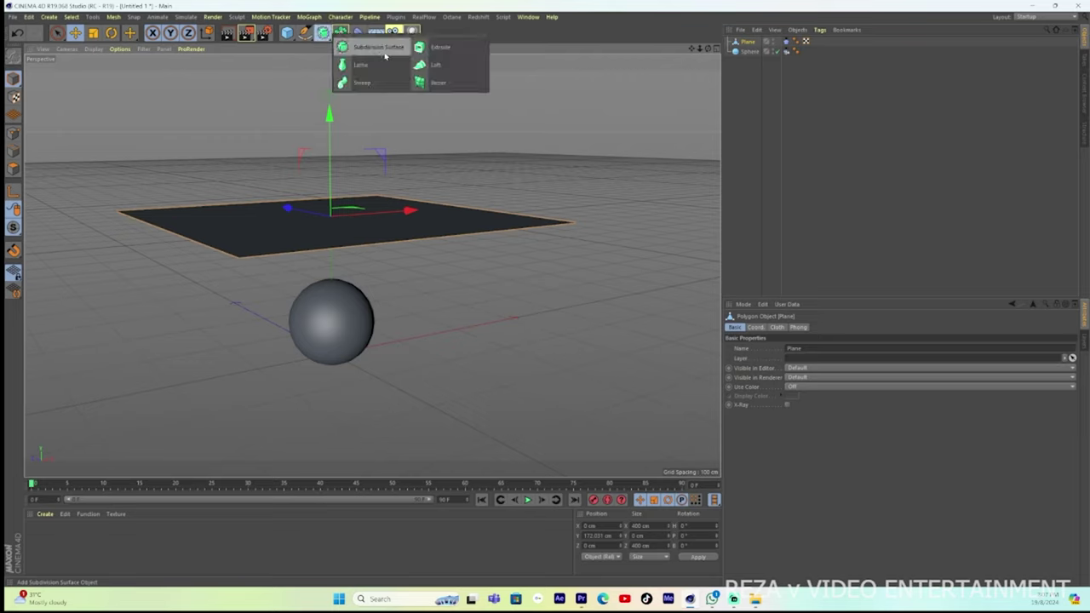
click(378, 47)
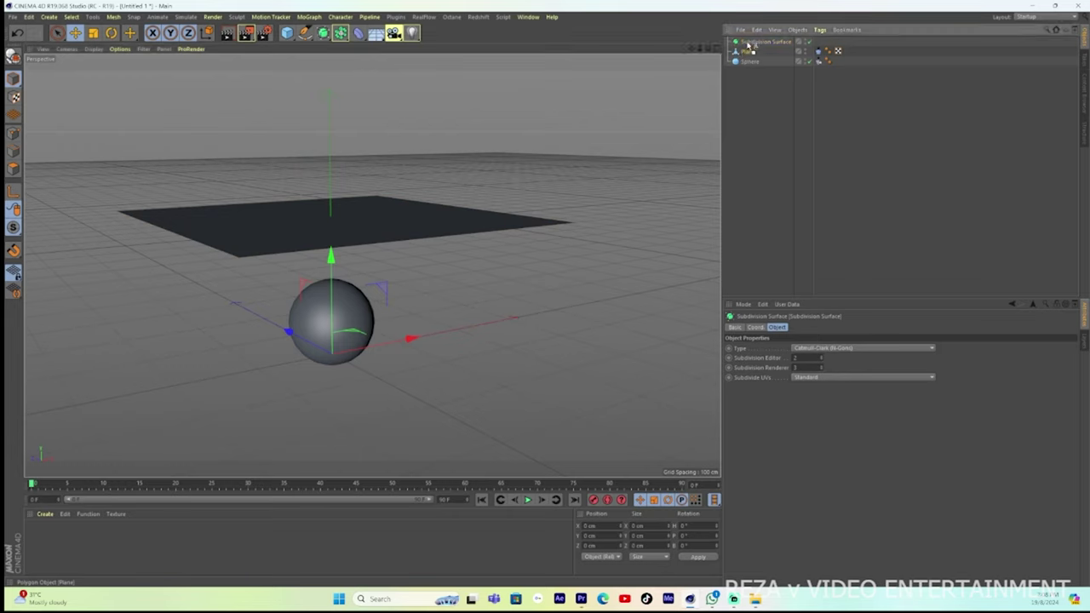
drag(748, 45, 748, 43)
Step: Play the smoothed cloth draping over the sphere, then rewind to frame 0
click(528, 499)
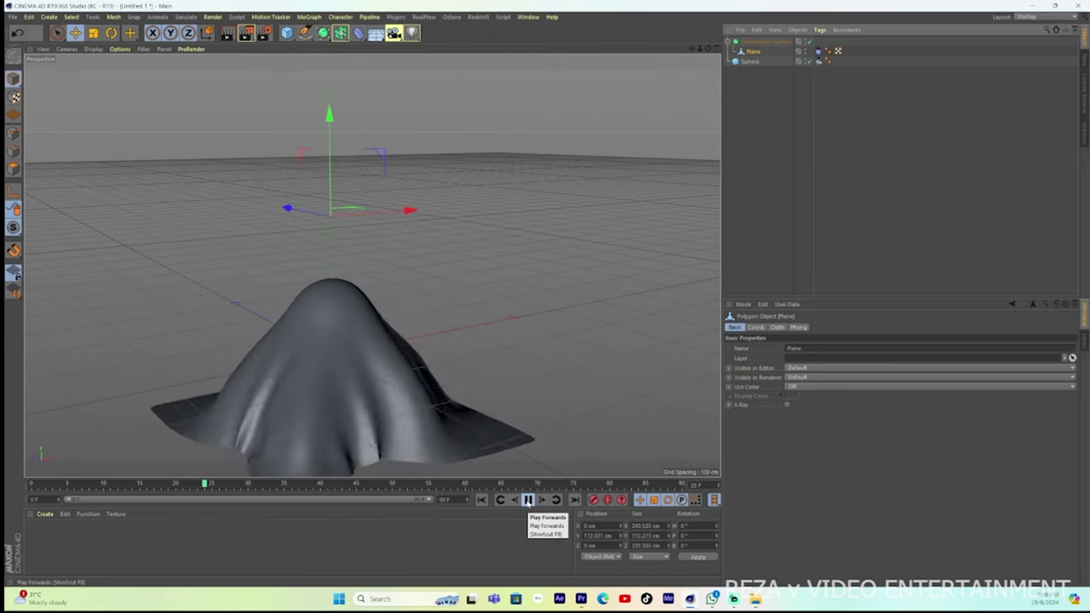
click(527, 500)
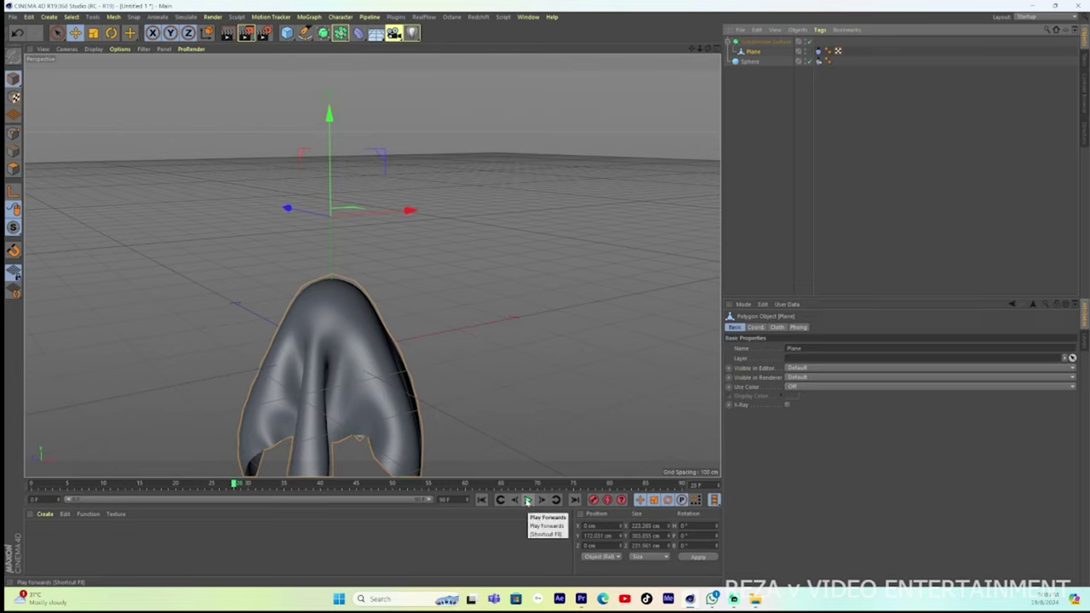
click(481, 499)
click(528, 500)
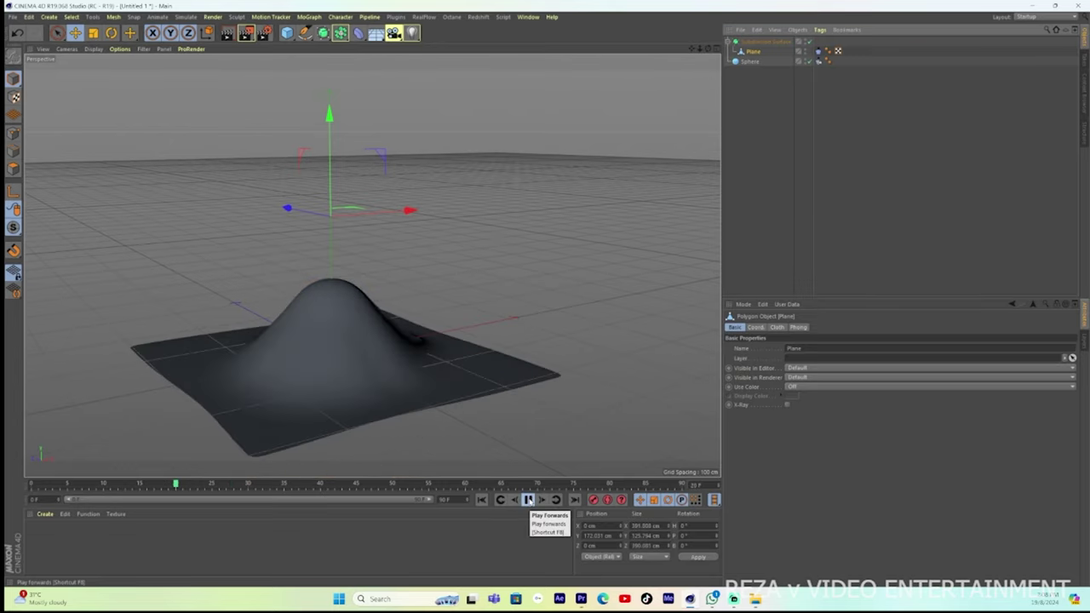
click(528, 499)
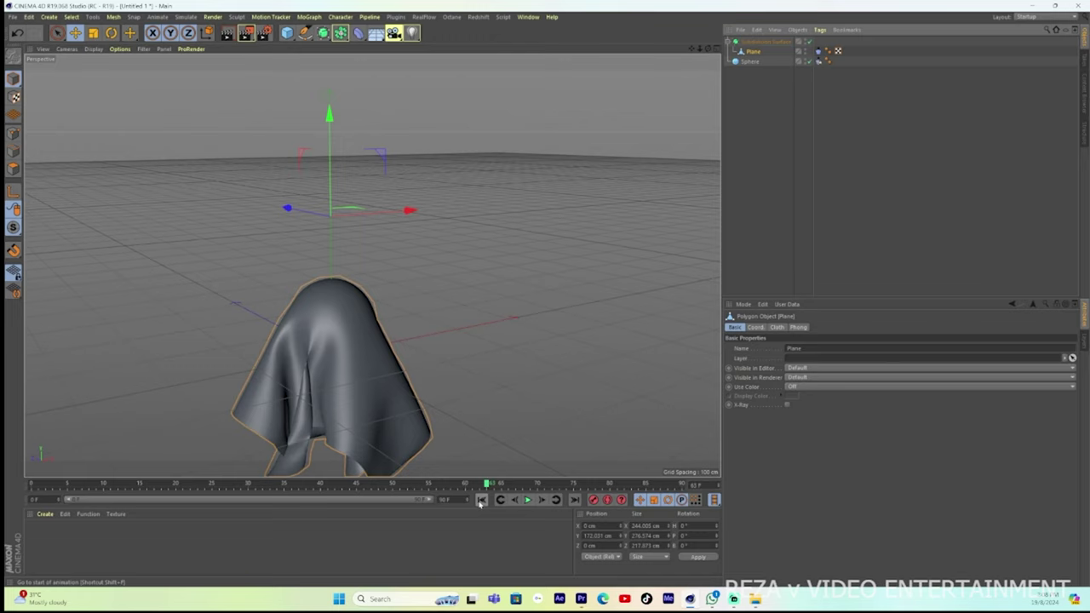
click(481, 500)
click(818, 51)
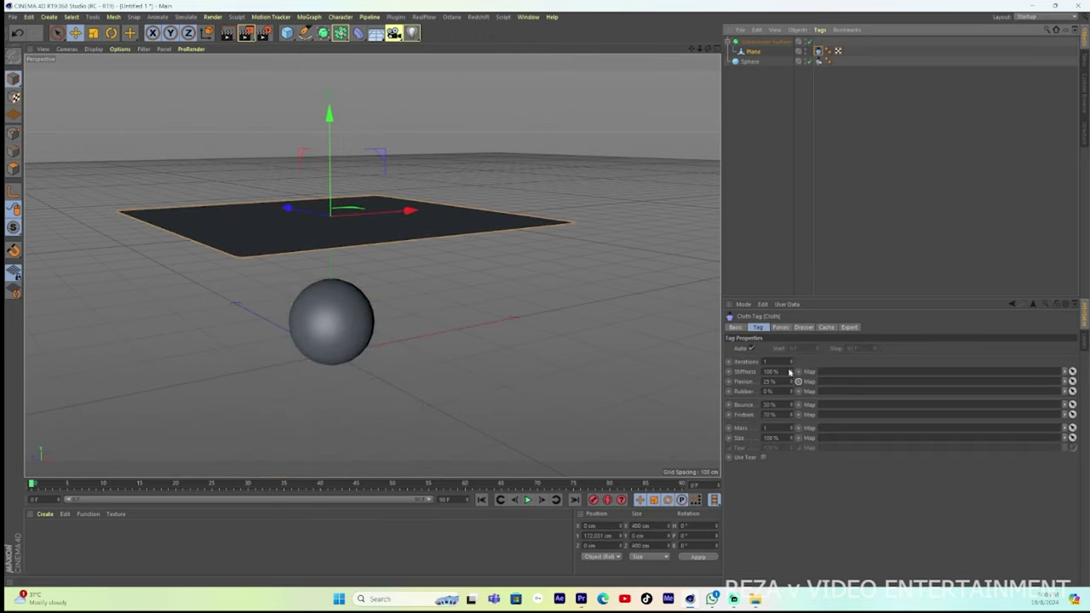
Step: Set the cloth's Gravity to -2 in Forces and test it by playing and rewinding
click(781, 327)
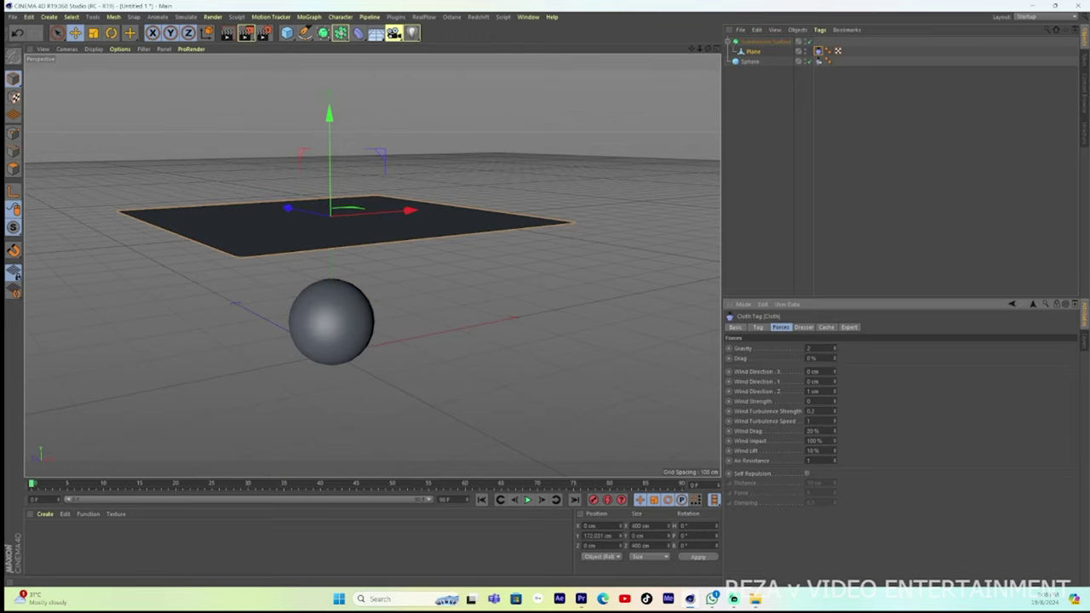
click(527, 499)
click(528, 500)
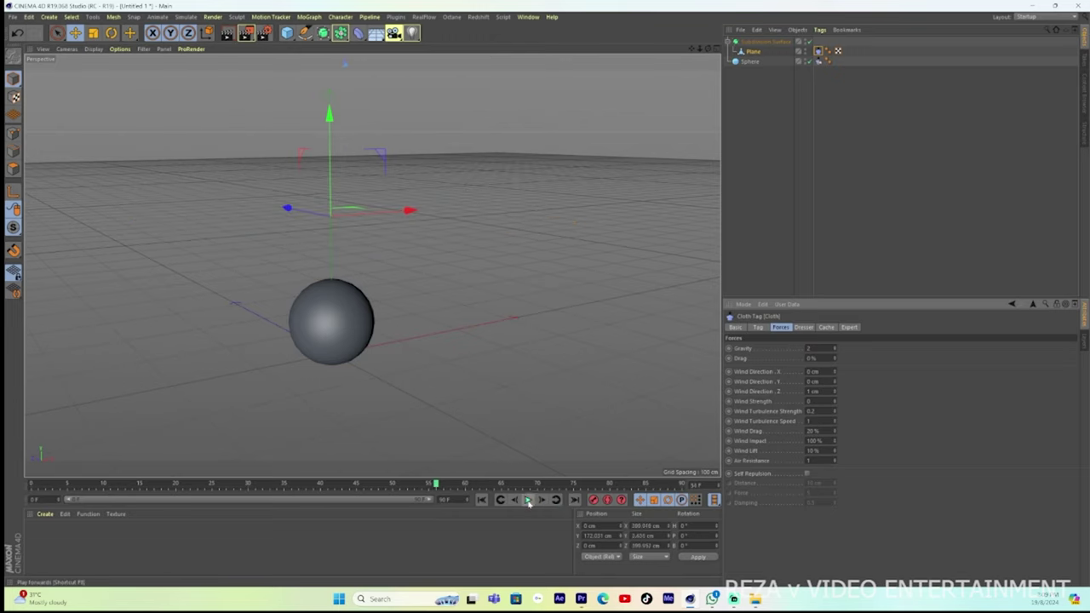
click(481, 500)
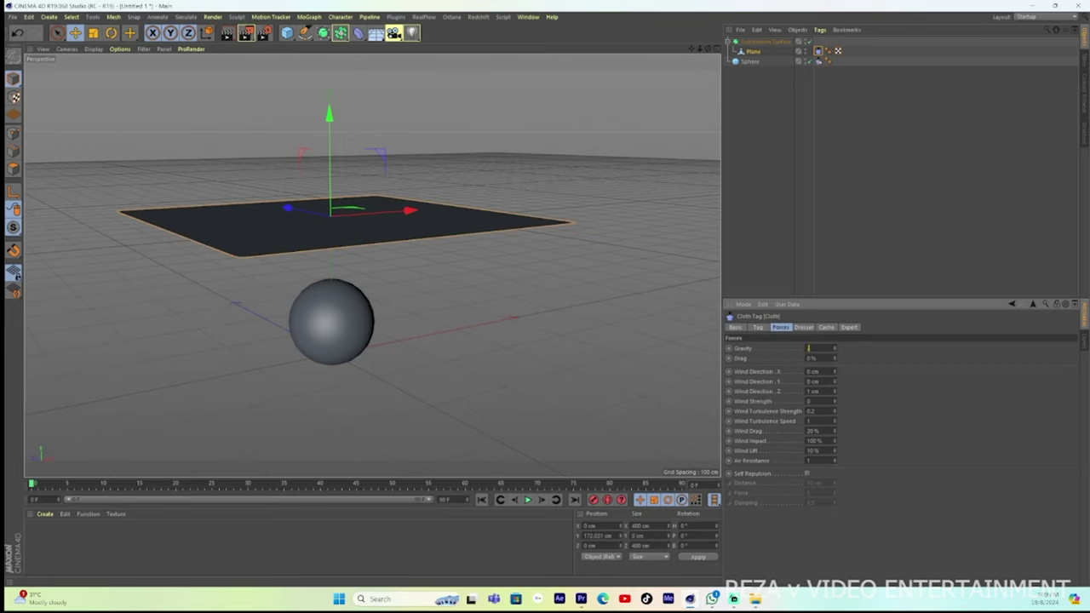
click(528, 500)
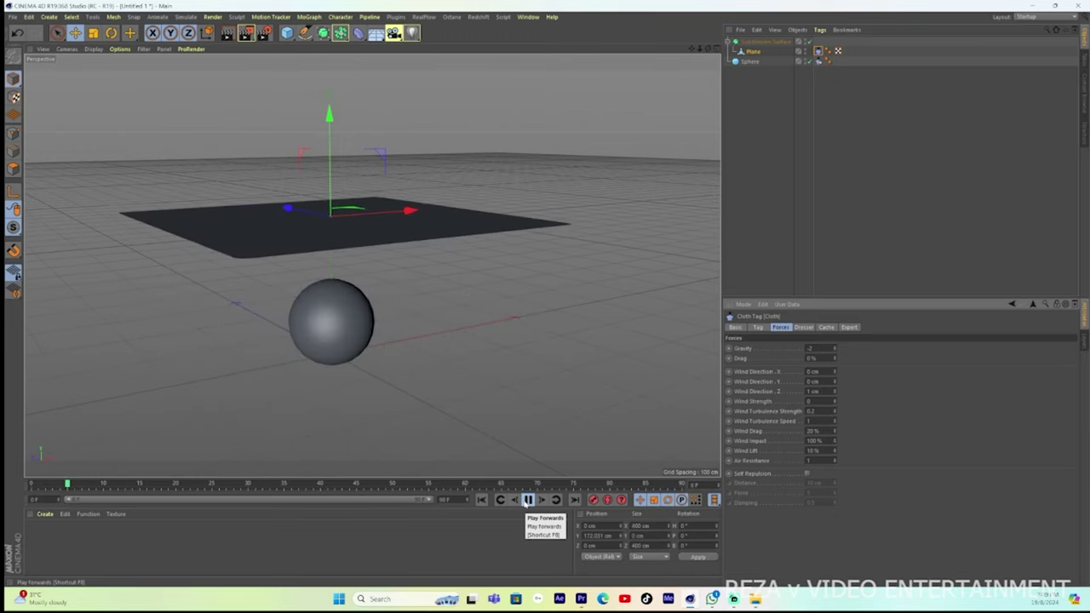
click(527, 500)
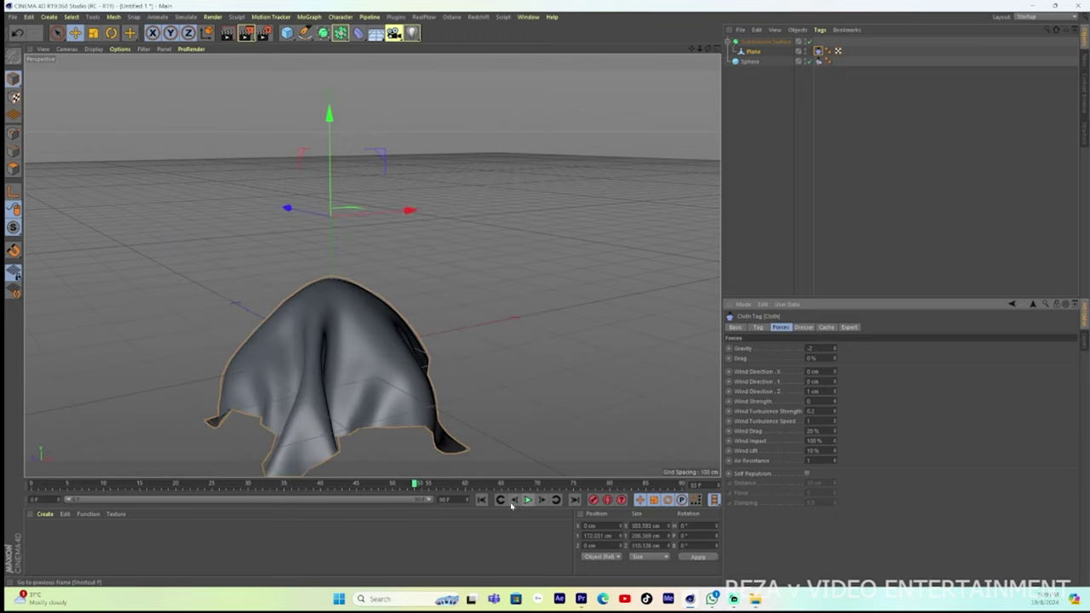
click(481, 500)
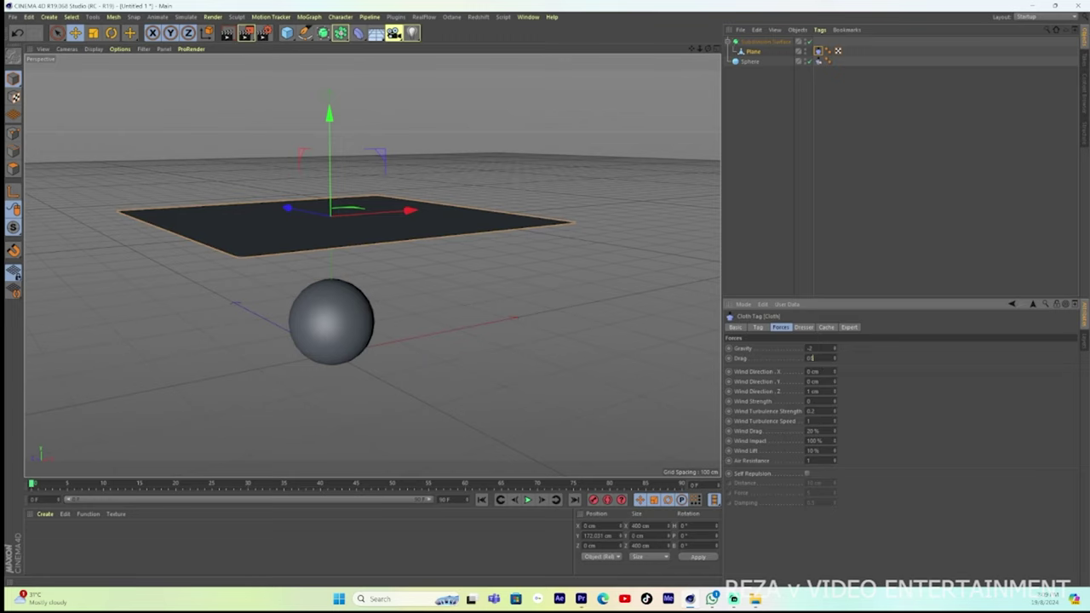
click(528, 500)
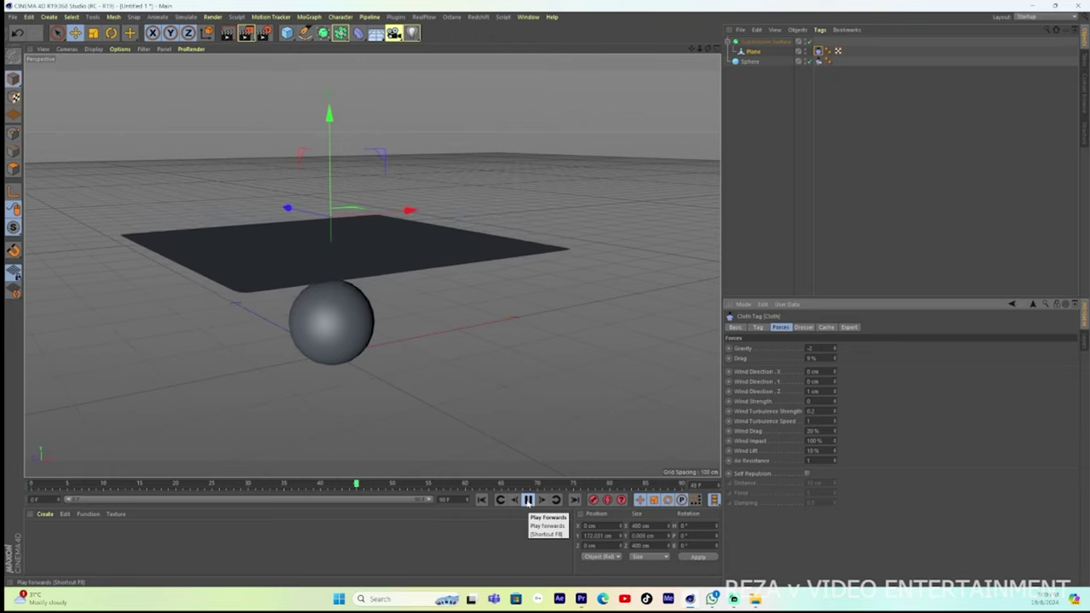
Step: Add a Cloth tag to the Plane and pause playback near frame 50
click(754, 52)
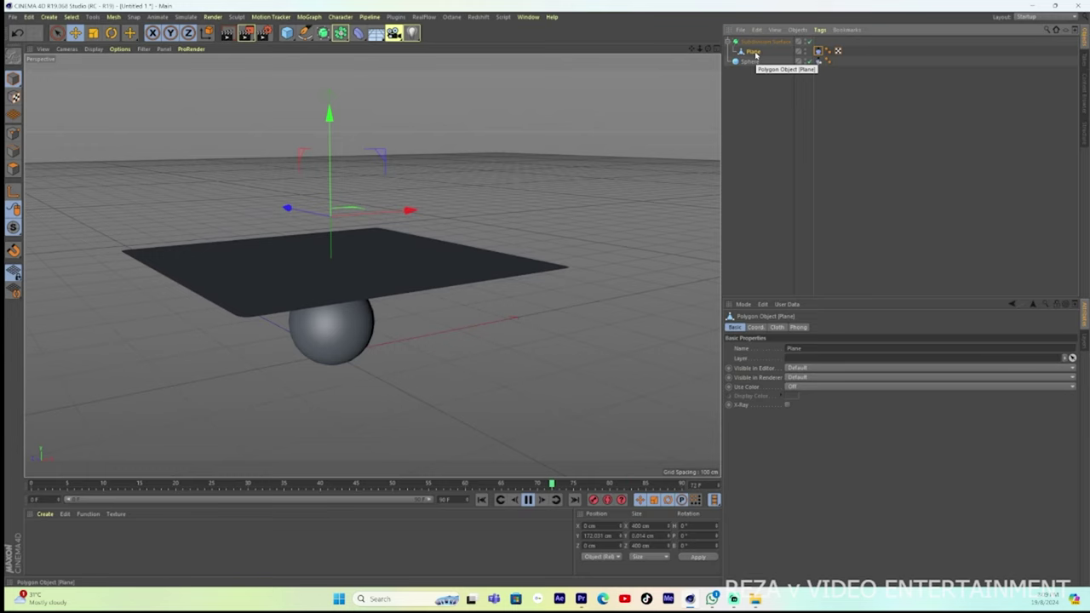
right_click(755, 55)
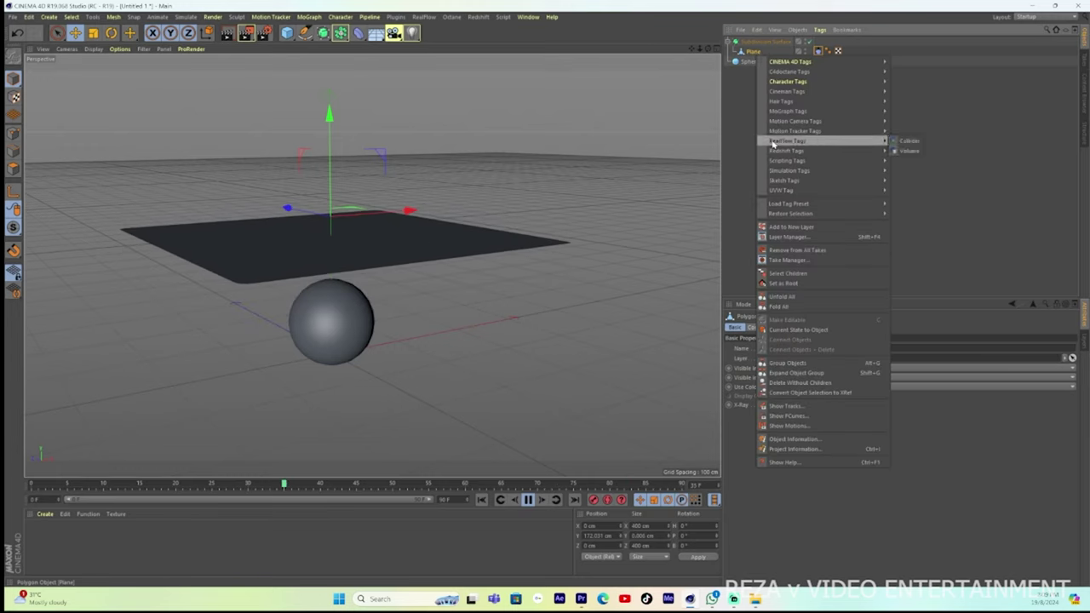
mouse_move(789, 170)
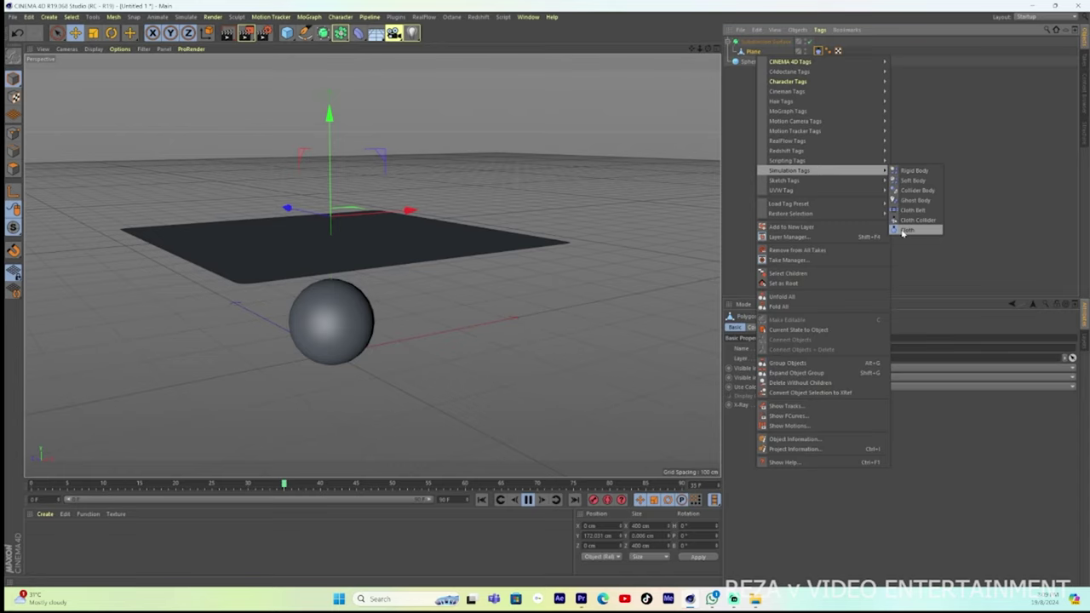
click(907, 230)
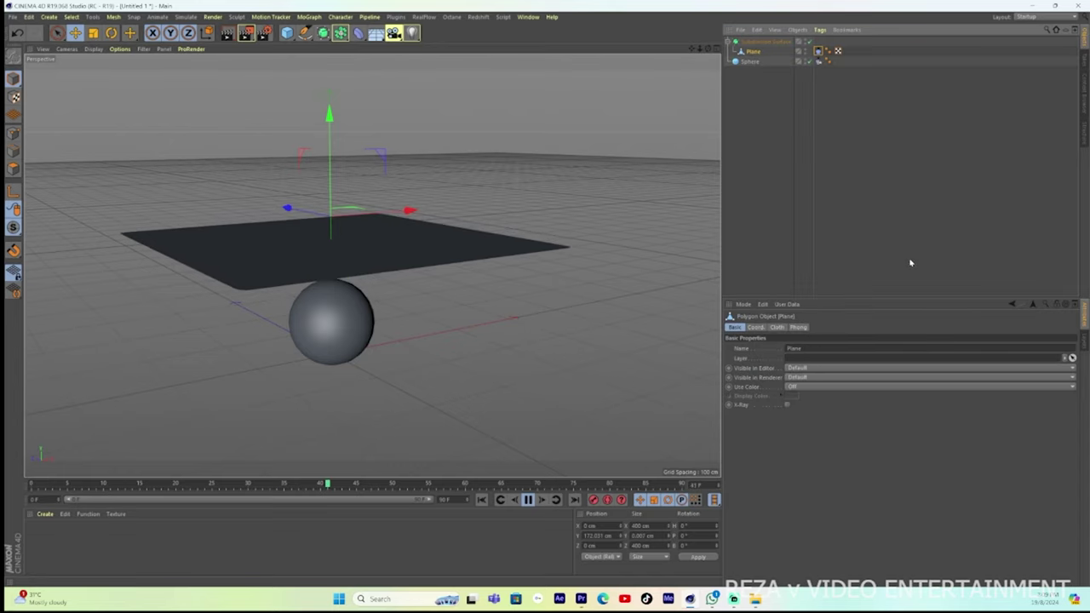
click(528, 501)
click(818, 52)
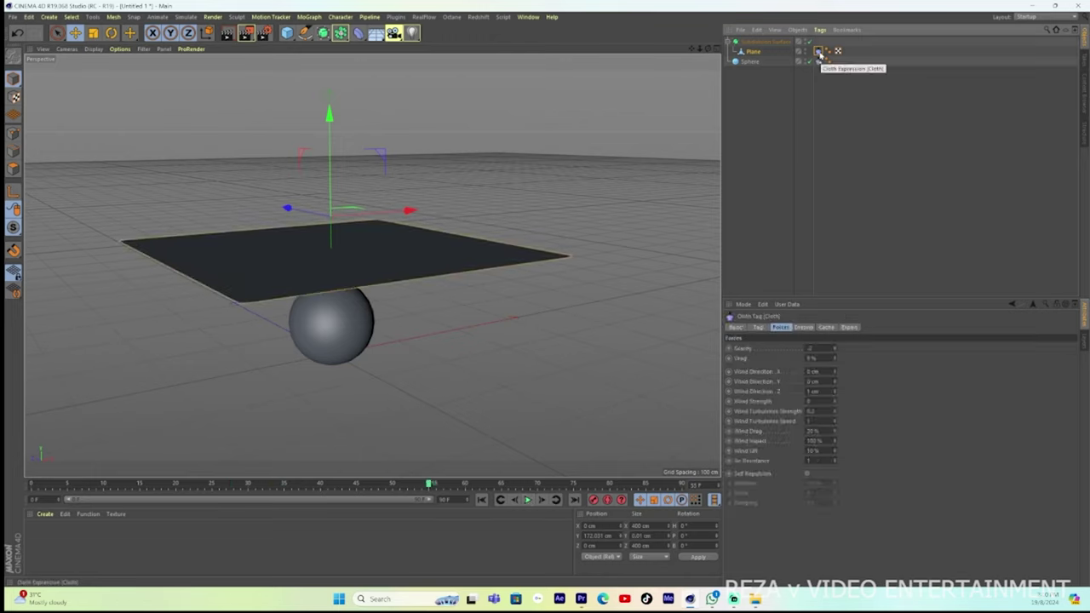
Step: Reset the cloth's Gravity to its default -9.81 and Drag to 0%
click(747, 352)
right_click(746, 355)
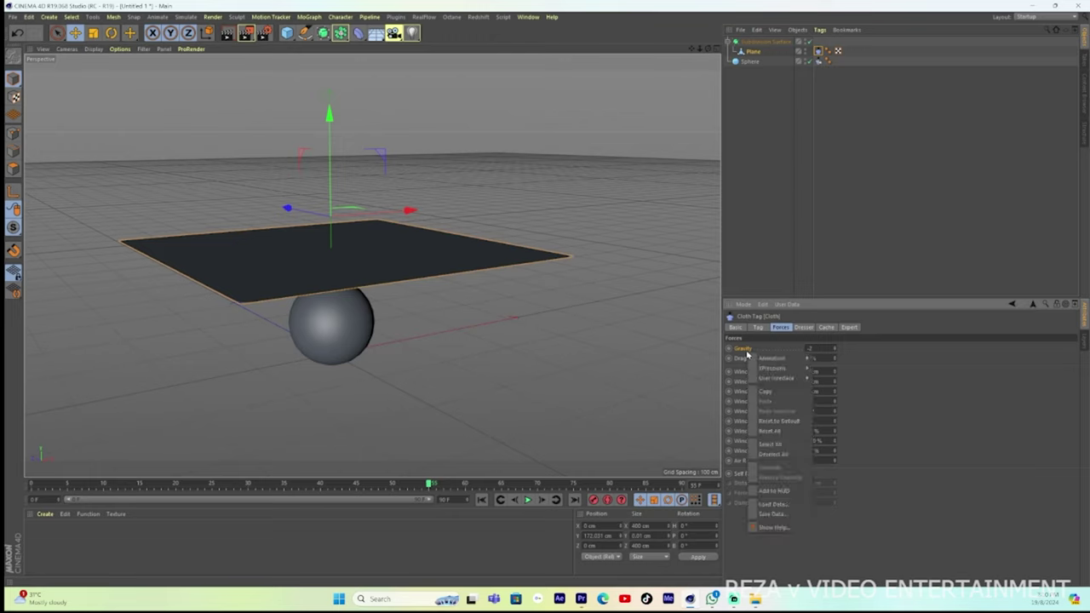
click(770, 421)
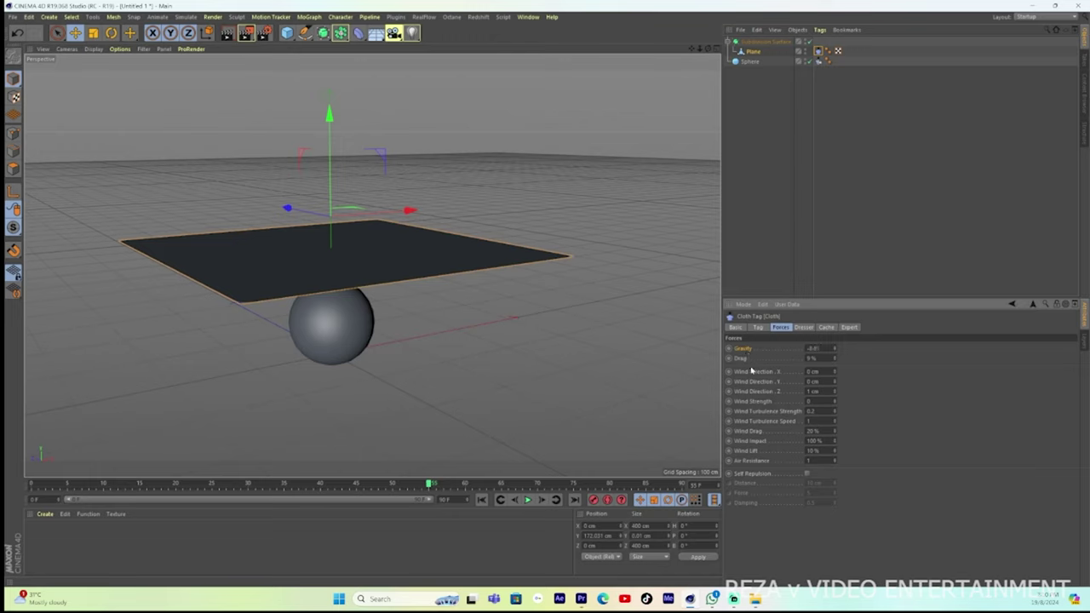
right_click(743, 363)
click(761, 430)
right_click(741, 360)
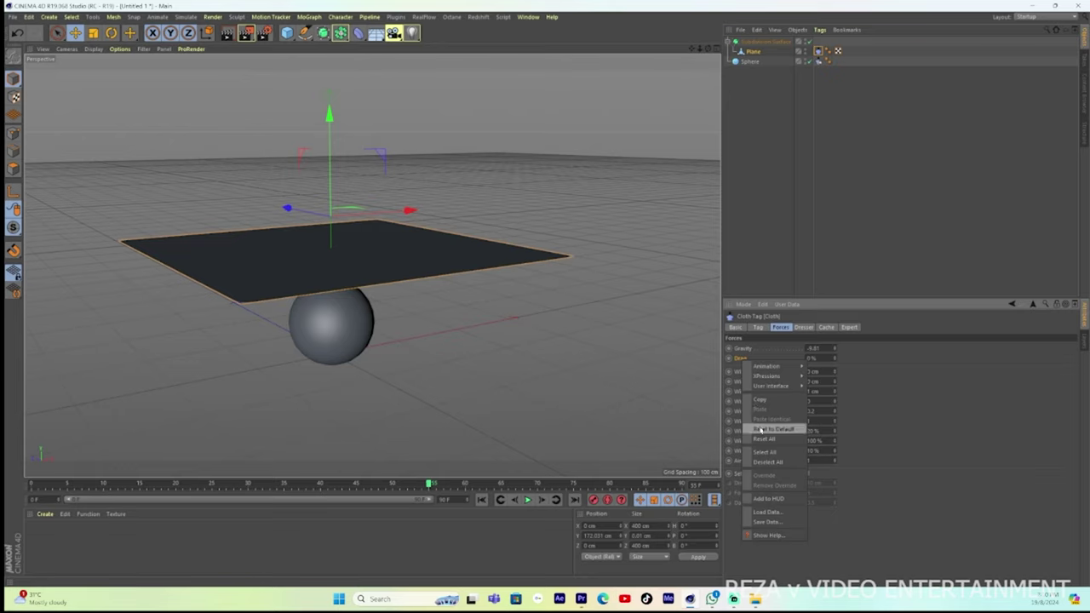
click(762, 430)
Step: Replay the simulation to see the plane reach the sphere within about 13 frames
click(527, 500)
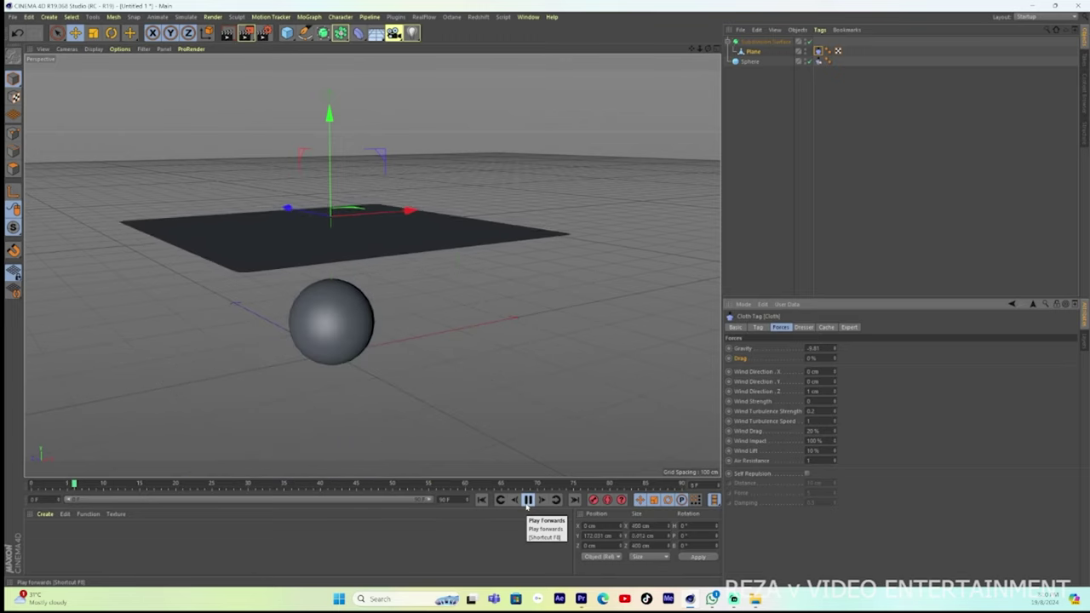
click(527, 499)
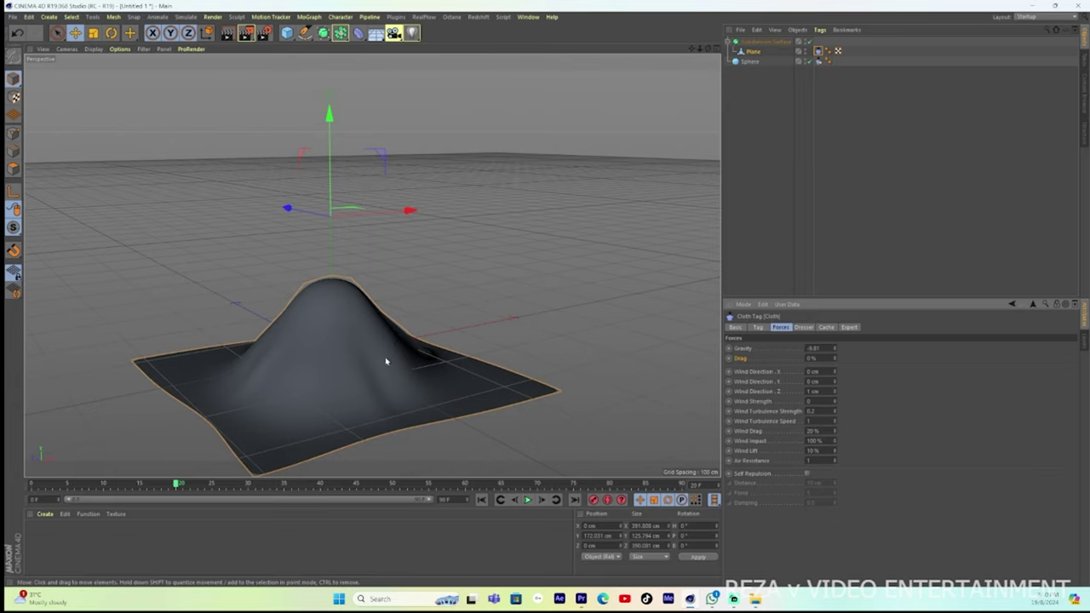
click(481, 500)
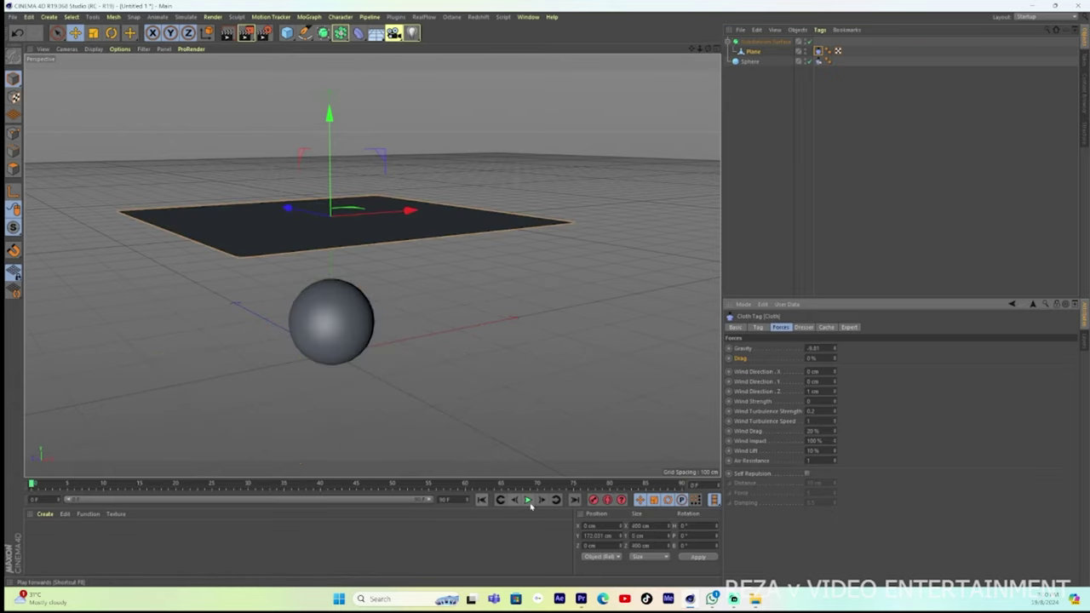
click(527, 500)
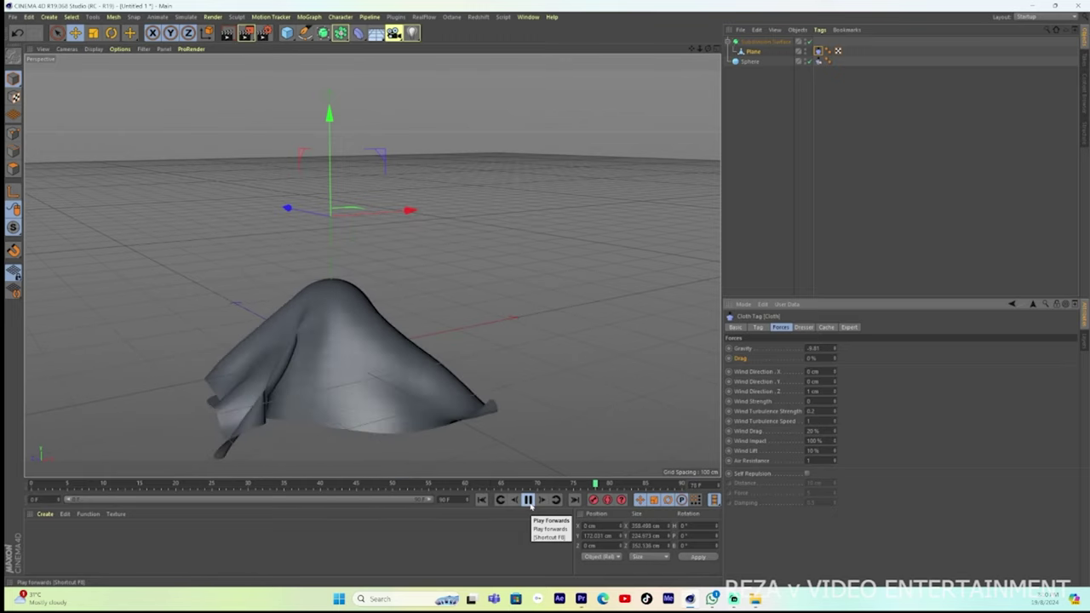
click(527, 500)
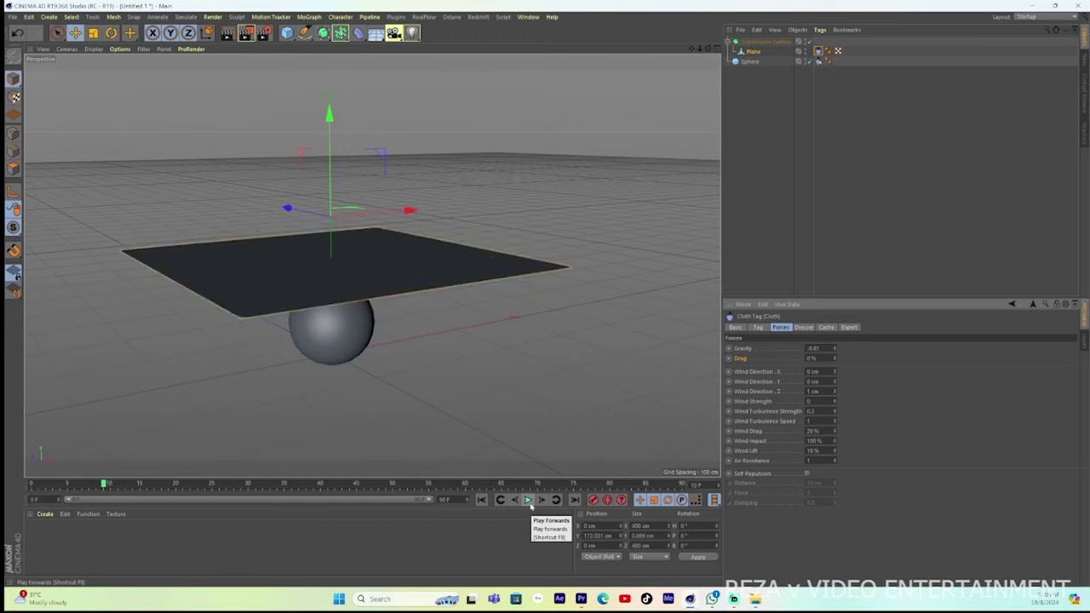